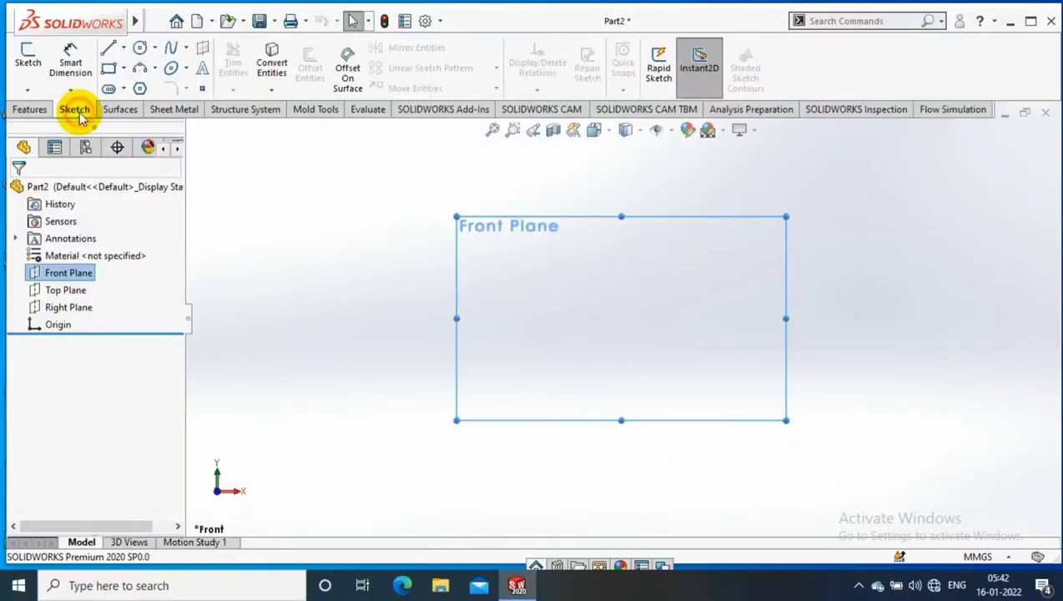
- Draw a closed six-line L-shaped outline on the Front Plane, starting and ending at the origin
left_click(125, 47)
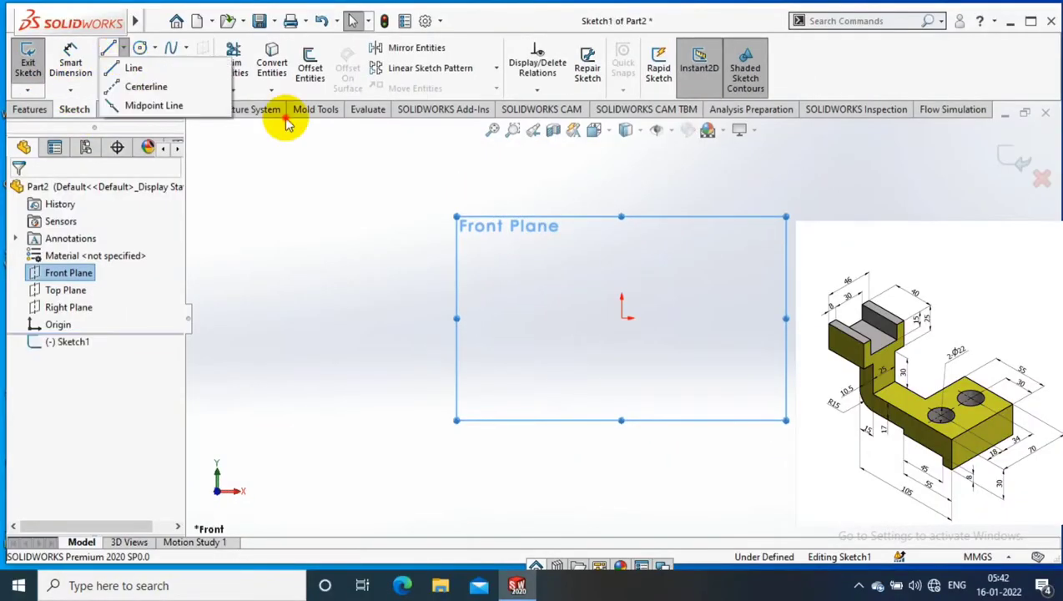
left_click_drag(622, 318, 621, 198)
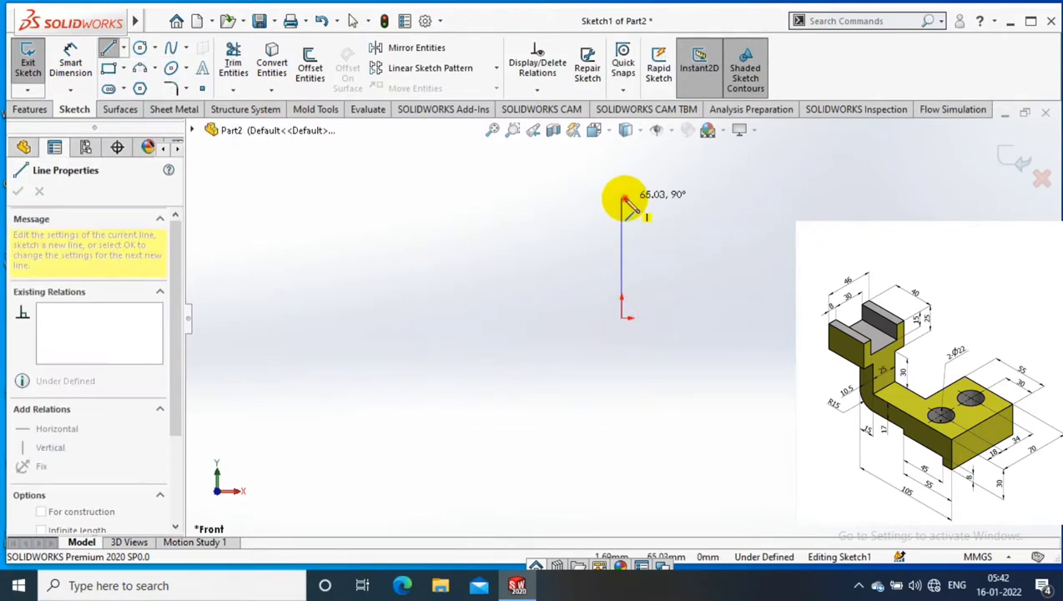
left_click(673, 198)
left_click(673, 270)
left_click(729, 270)
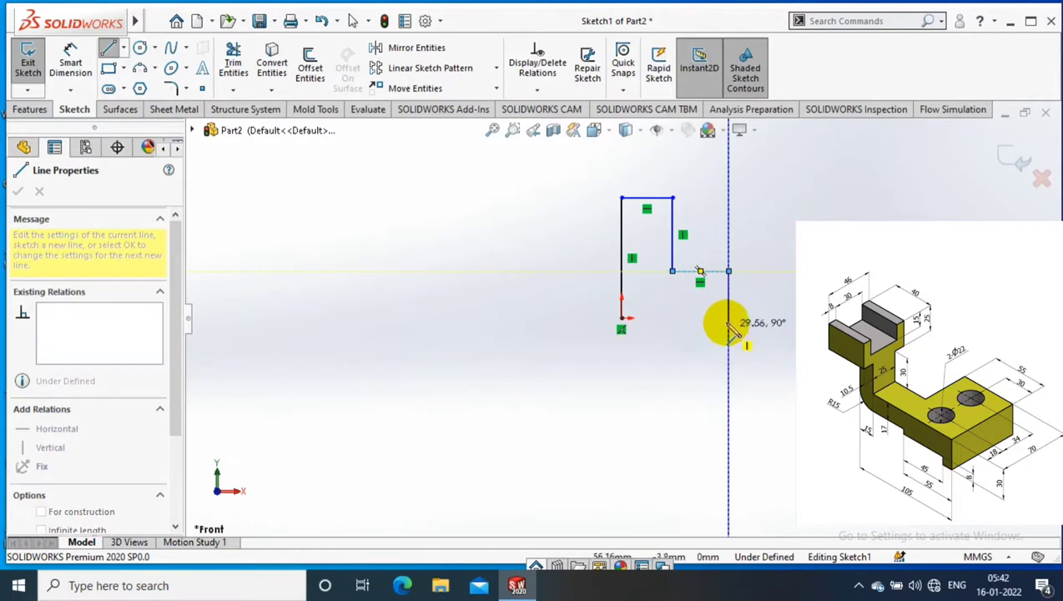
left_click(728, 318)
left_click(622, 318)
scroll(782, 204, "down", 3)
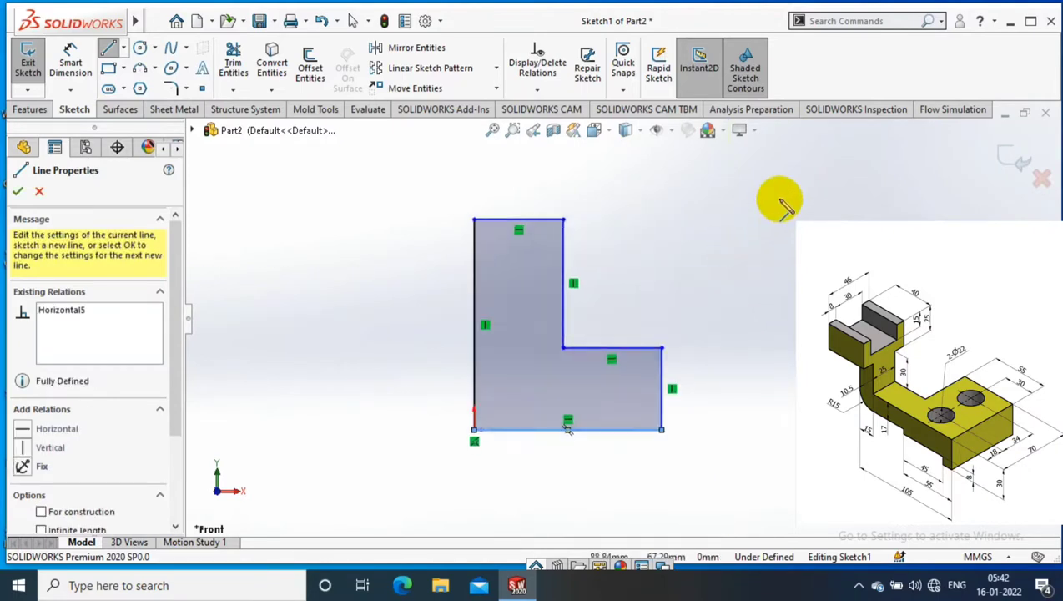
key("Escape")
- Dimension the profile's left edge to 105 and its bottom edge to 70
left_click(474, 285)
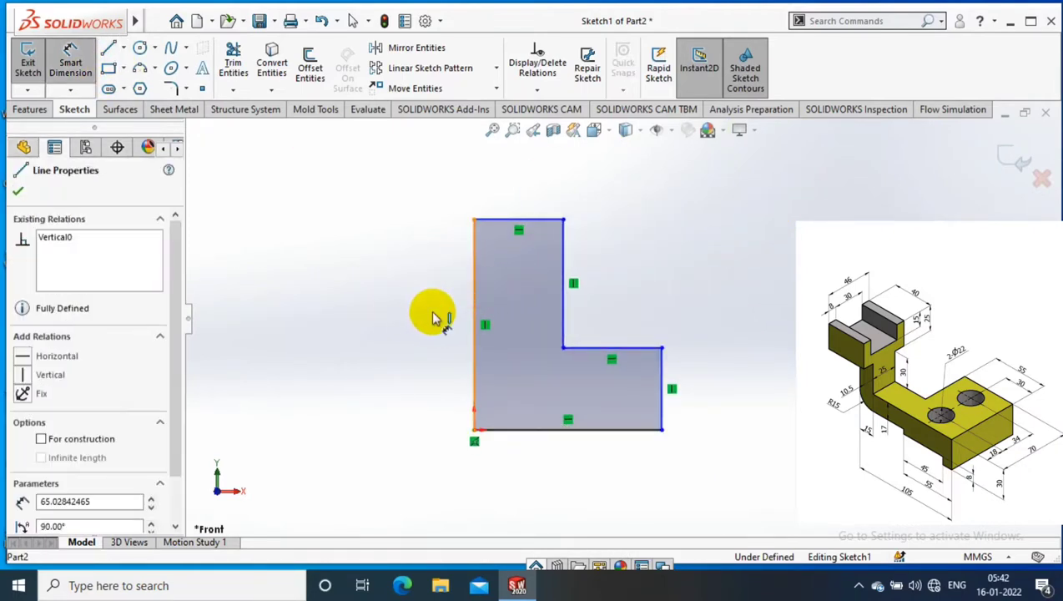
left_click(433, 318)
left_click(423, 350)
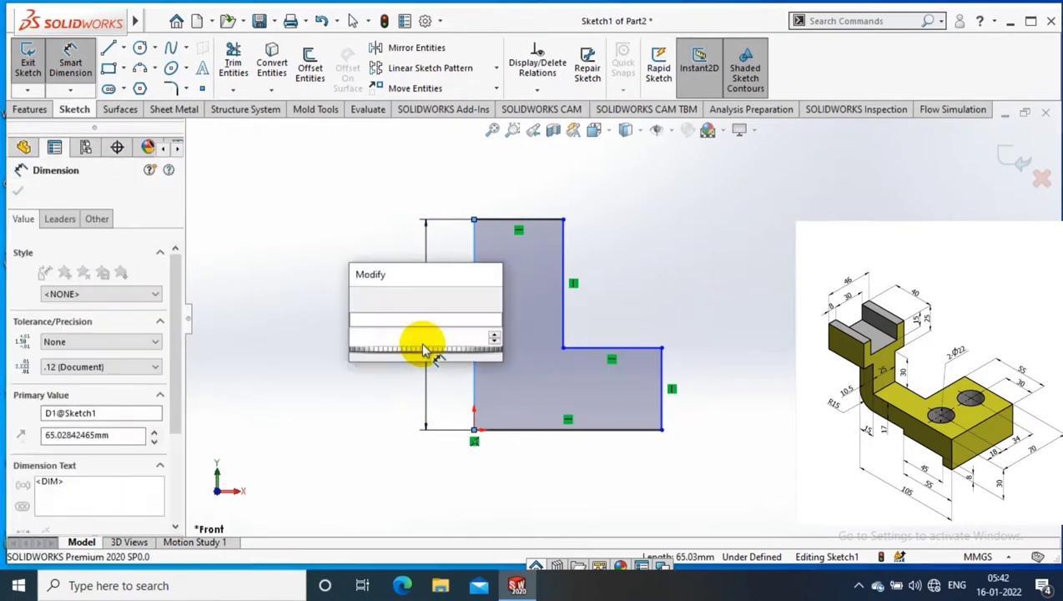
type("105")
key("Return")
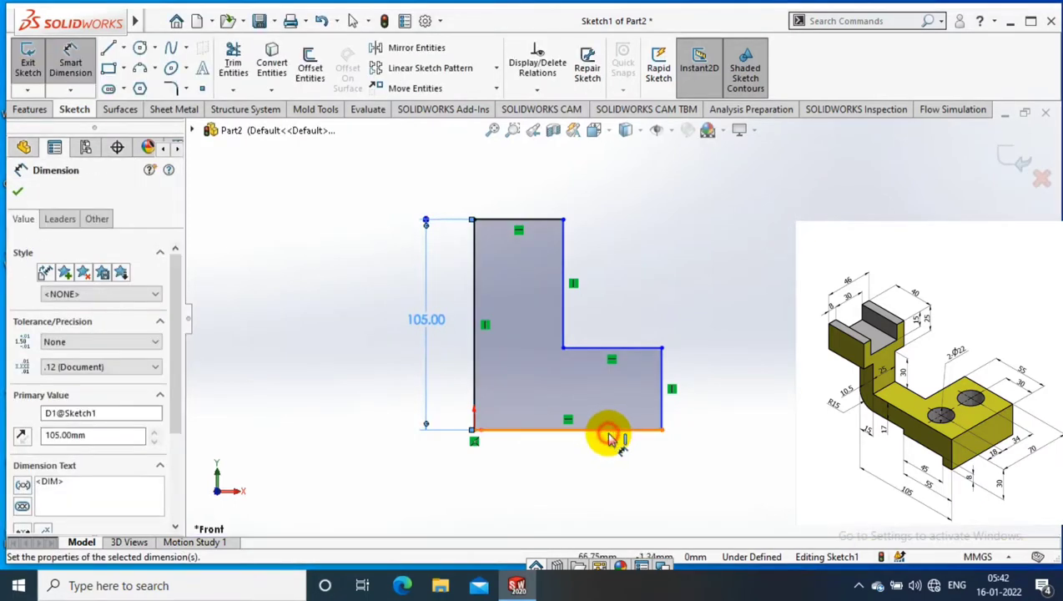
left_click(606, 430)
left_click(580, 482)
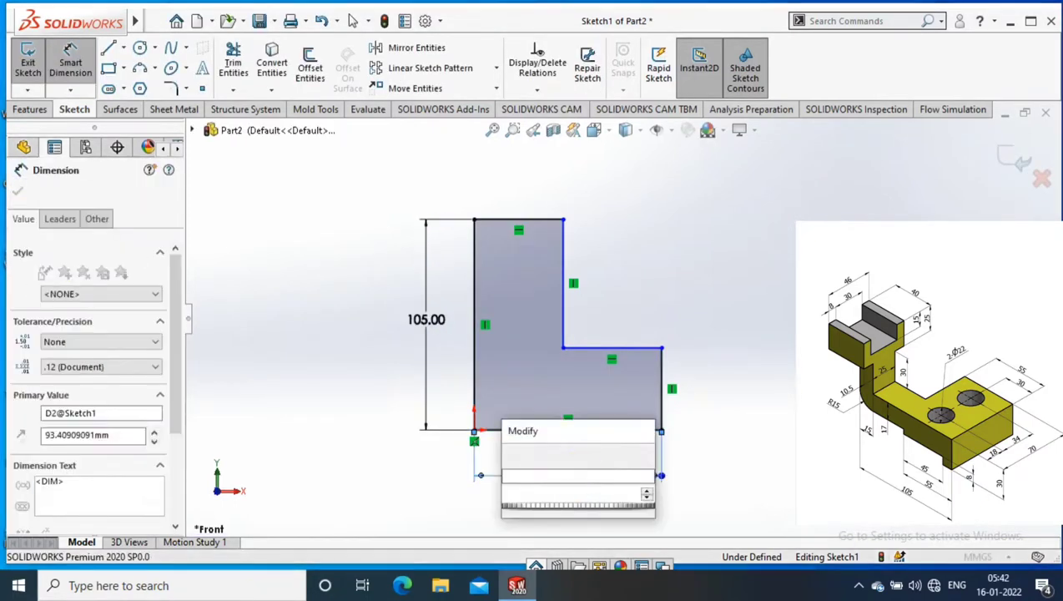
type("70")
key("Return")
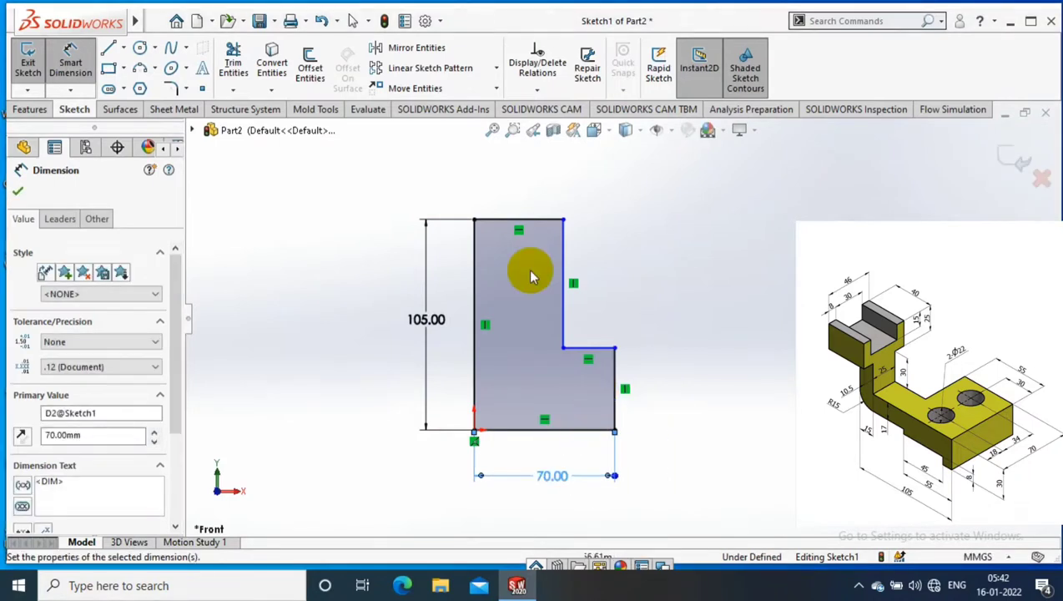
- Dimension the top edge to 25 and the right edge to 55, then exit the sketch
left_click(524, 219)
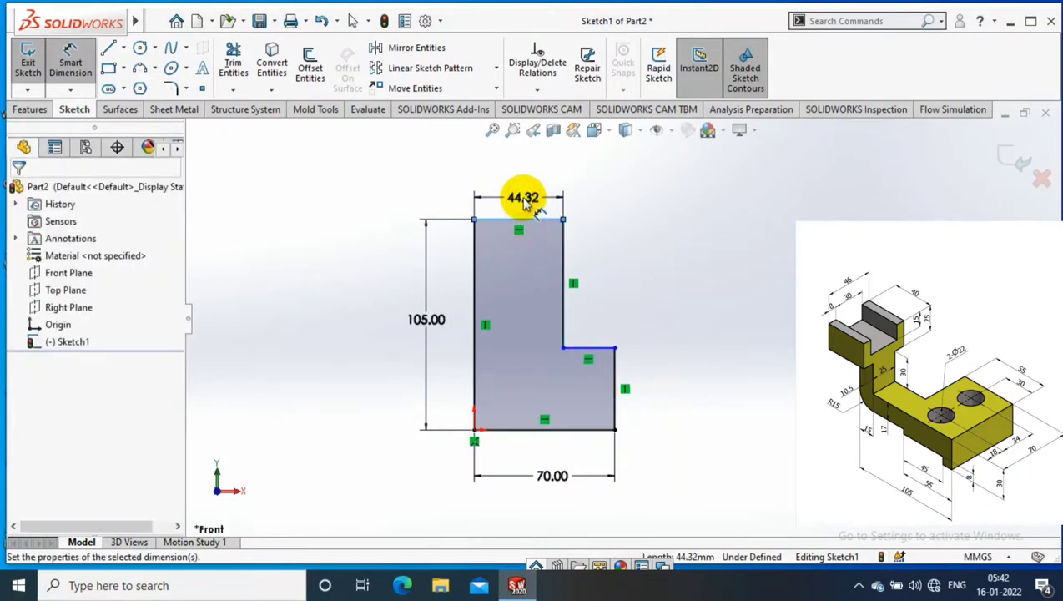
left_click(524, 200)
type("25")
key("Return")
left_click(613, 377)
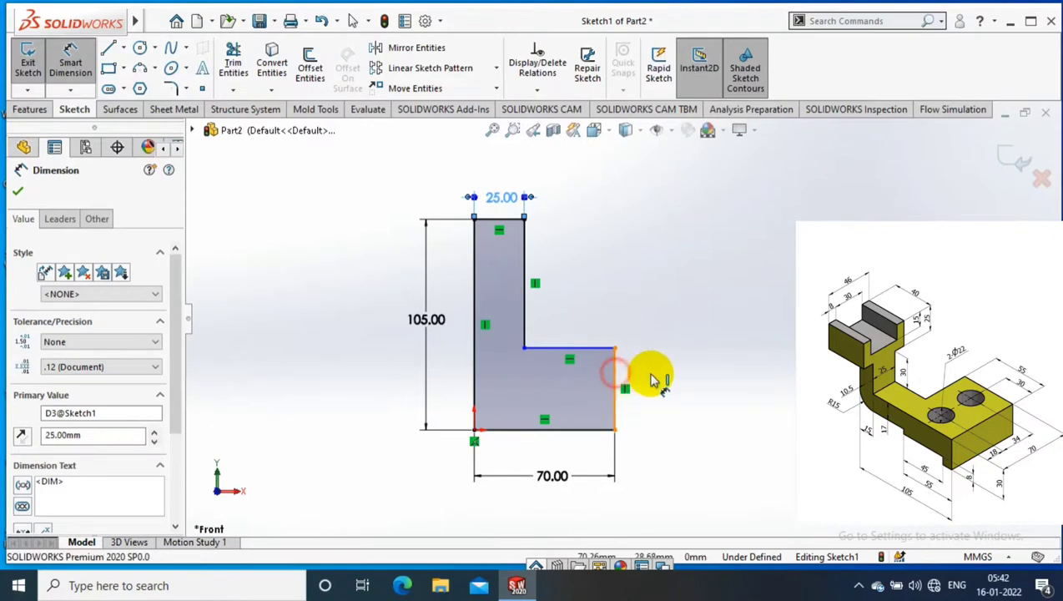
left_click(674, 384)
type("55")
key("Return")
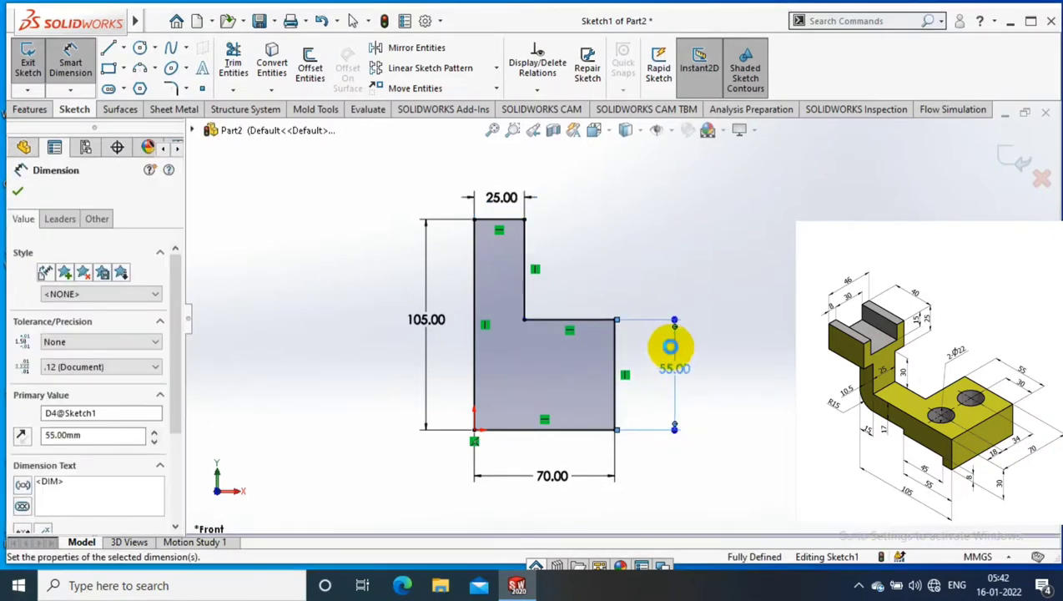
left_click(30, 109)
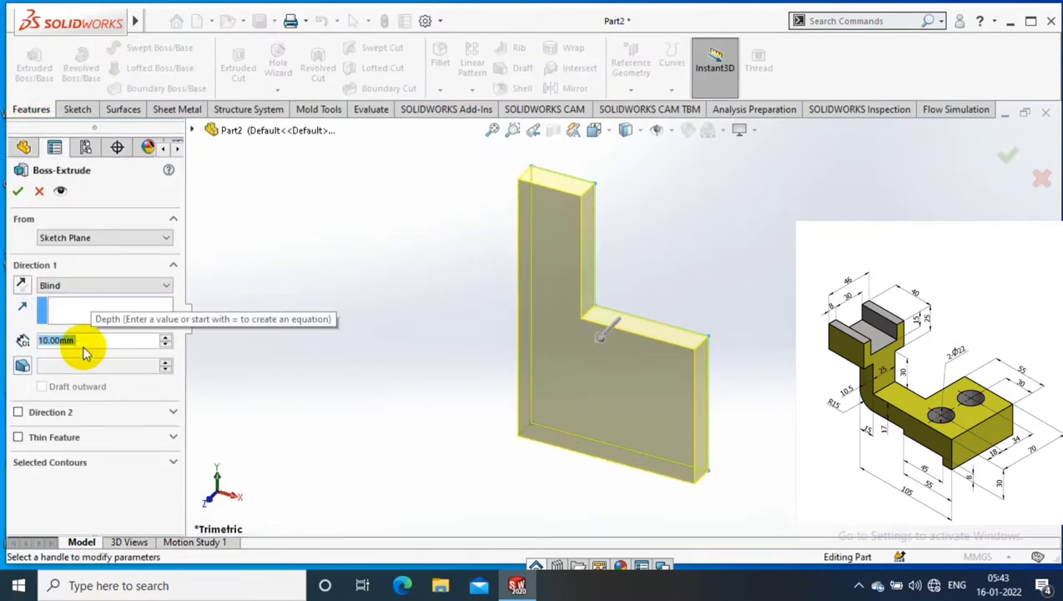
- Extrude the L profile to a blind depth of 30 mm as Boss-Extrude1
type("30")
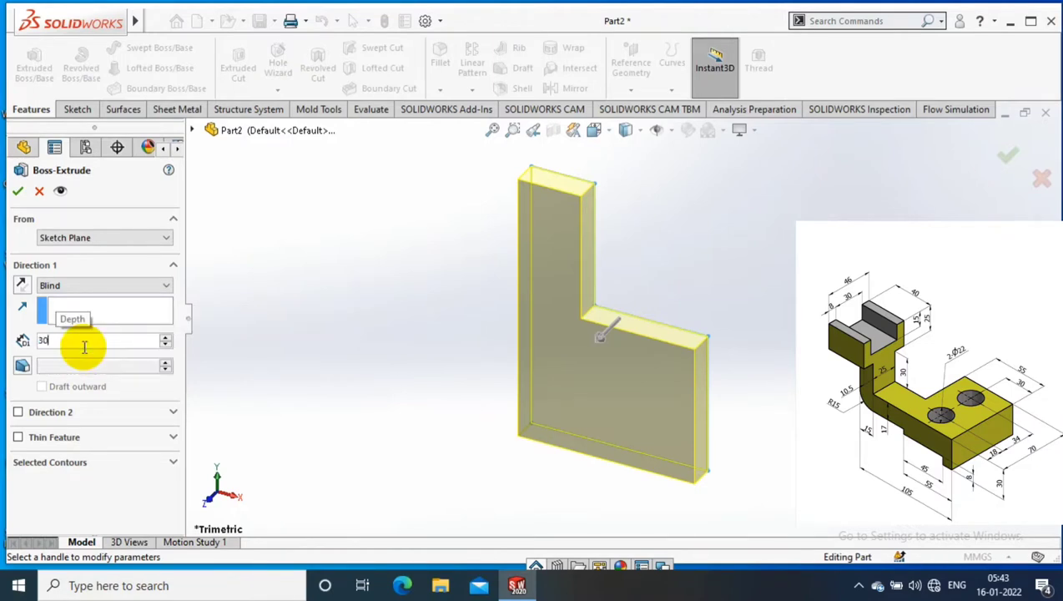
key("Return")
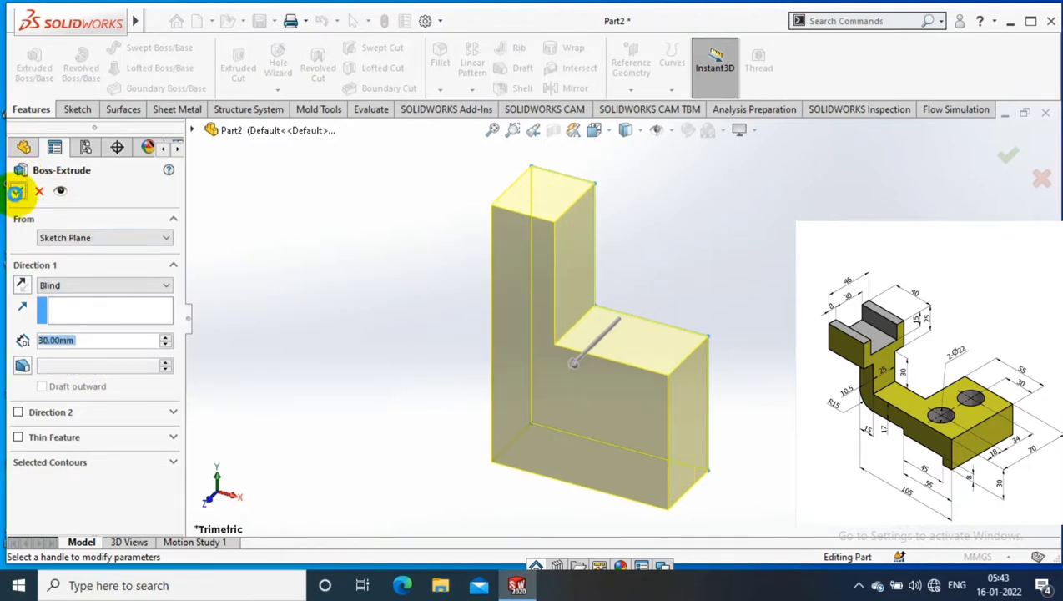
left_click(15, 192)
middle_click_drag(420, 247, 931, 173)
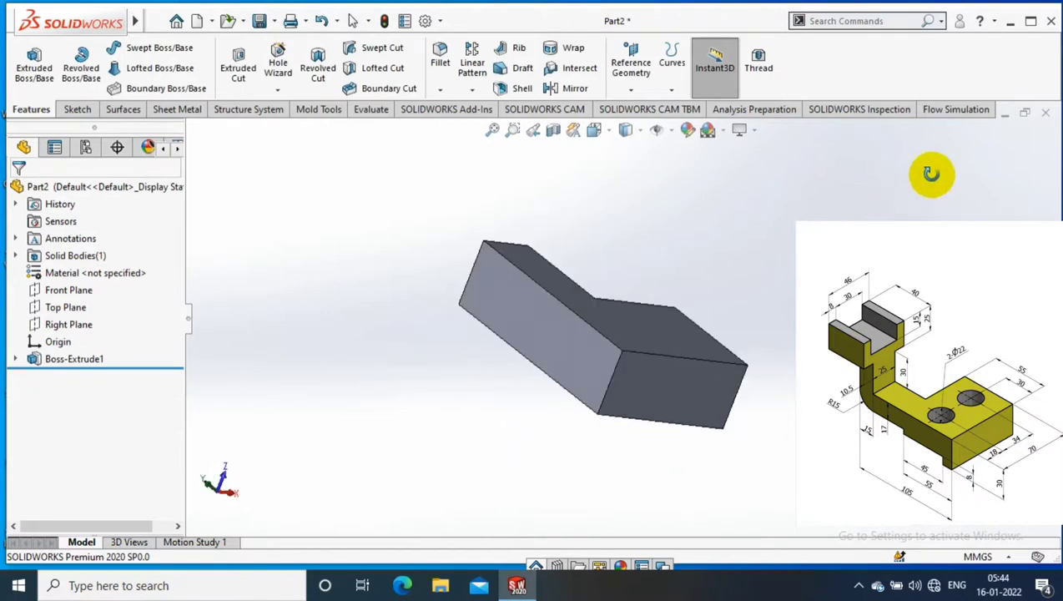
- Orbit the solid and view its side face Normal To
middle_click_drag(584, 375, 670, 439)
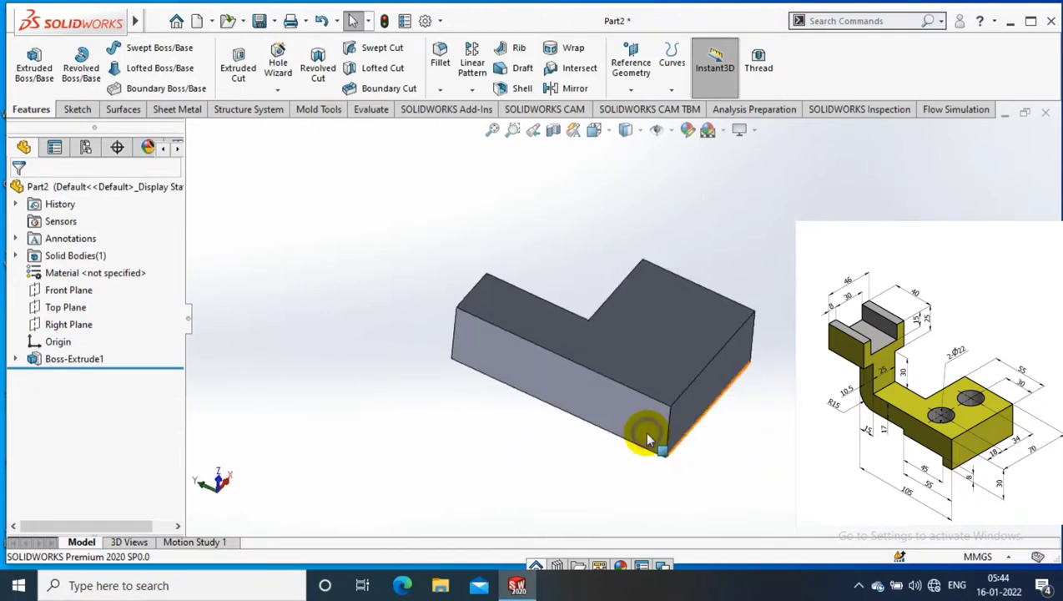
right_click(648, 440)
left_click(778, 169)
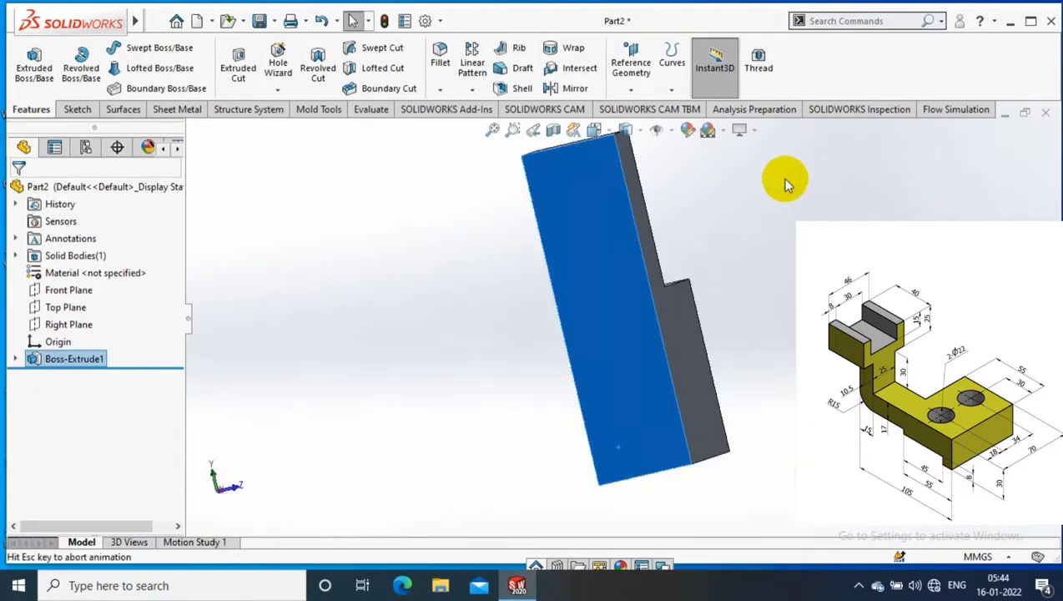
- Sketch a corner rectangle overlapping the top of the upright on the side face
left_click(80, 109)
left_click(123, 68)
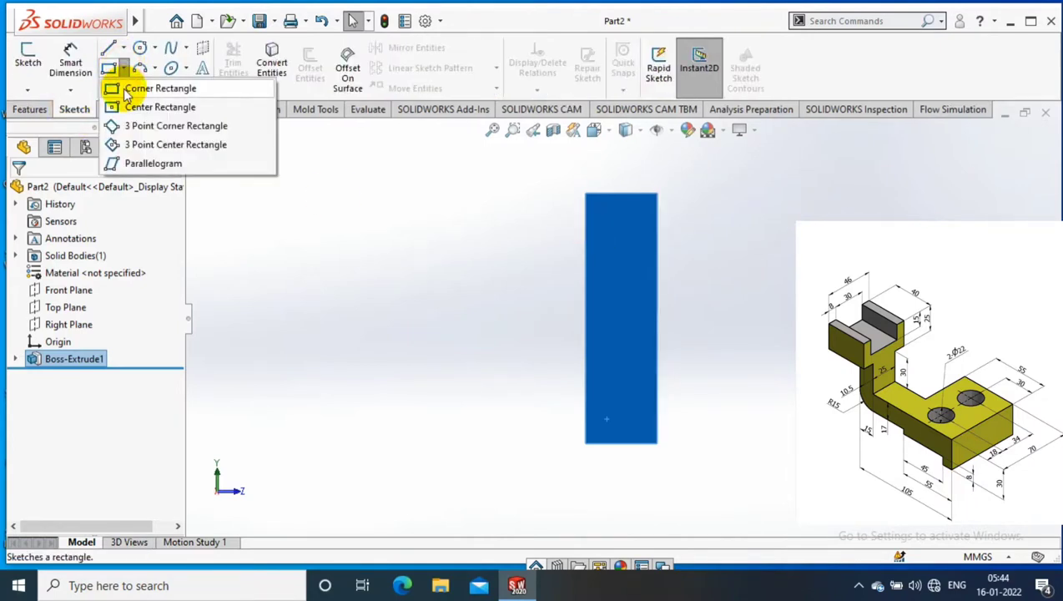
left_click(158, 88)
left_click(613, 187)
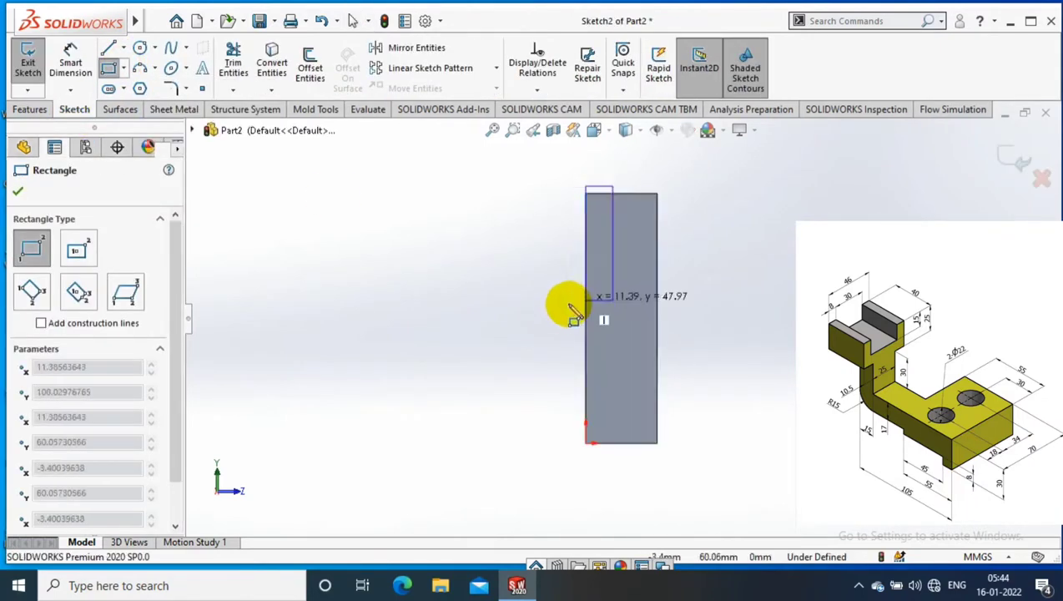
left_click(71, 63)
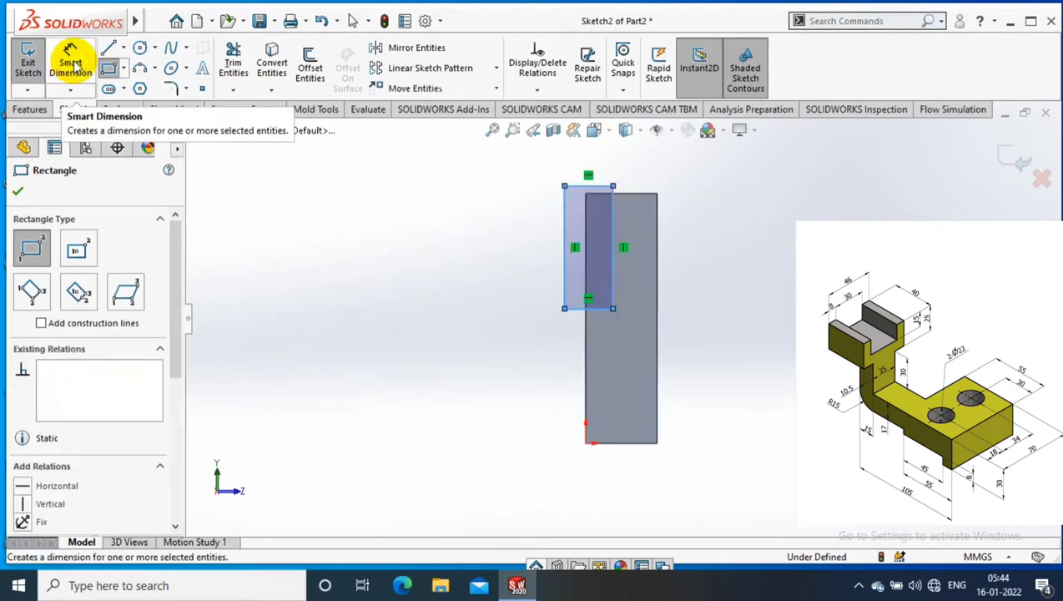
left_click(622, 265)
left_click(663, 269)
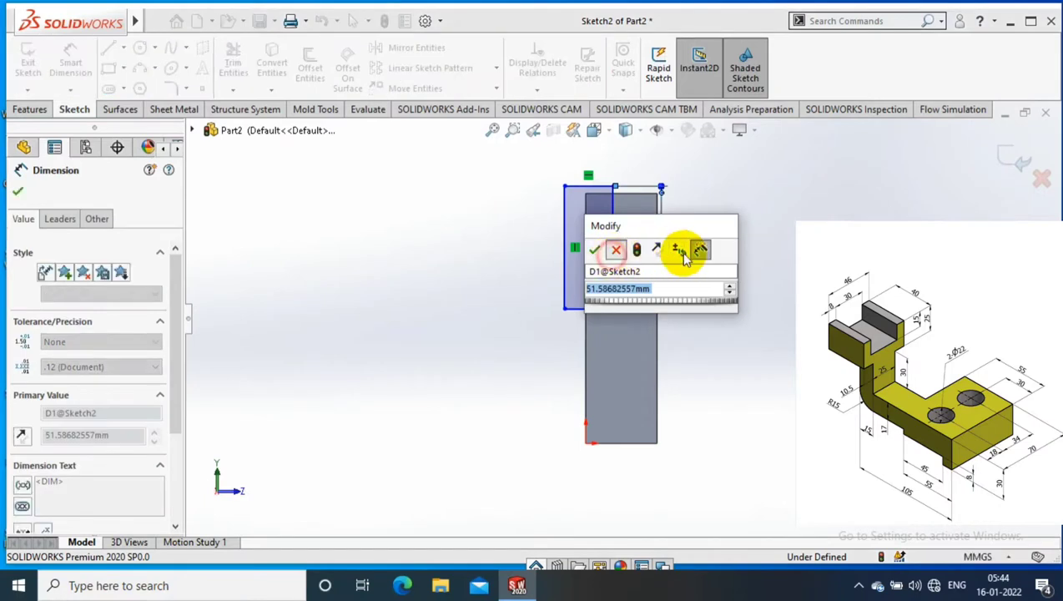
key("Return")
key("Escape")
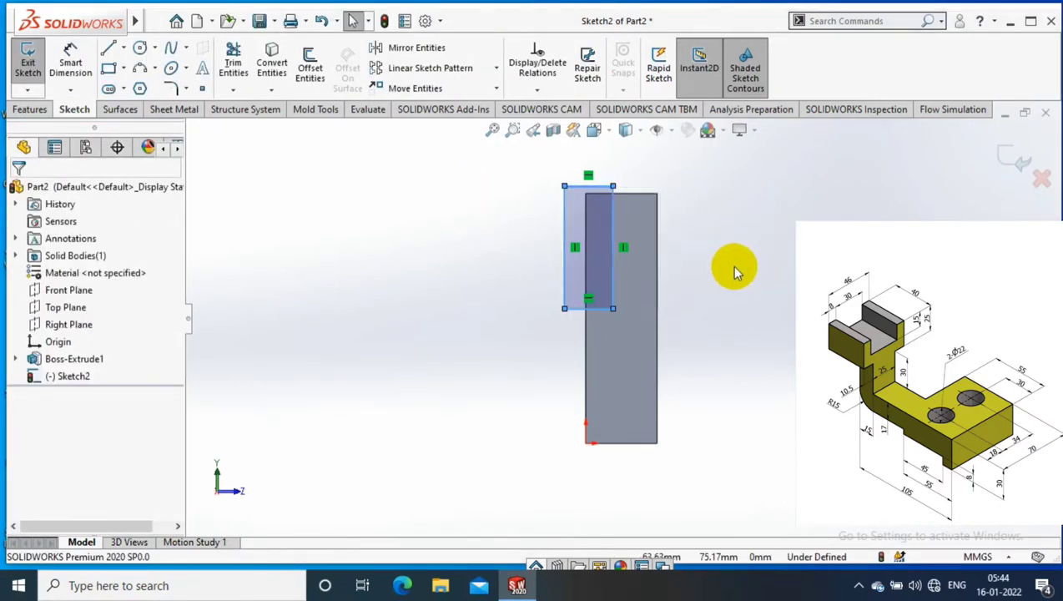
- Position the rectangle 17 mm from the right edge and 55 mm above the bottom
left_click(70, 63)
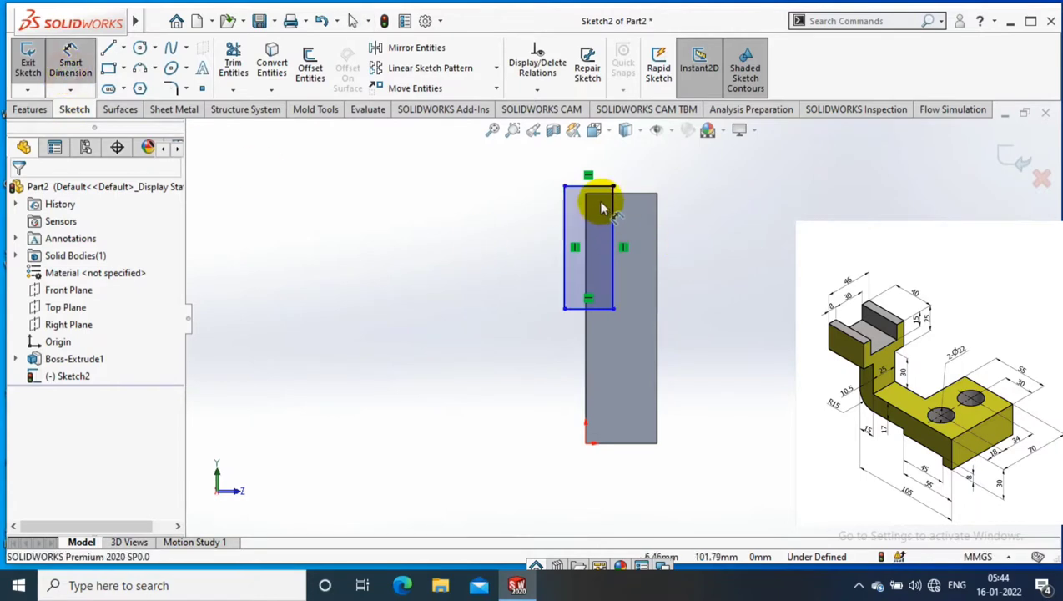
left_click(613, 273)
left_click(655, 276)
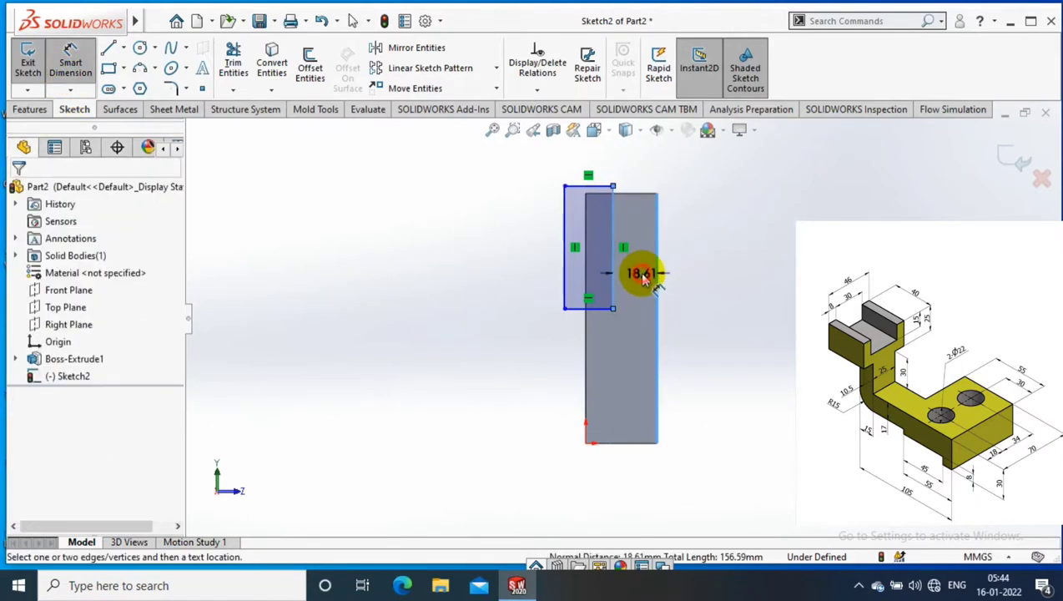
left_click(643, 278)
type("17")
key("Return")
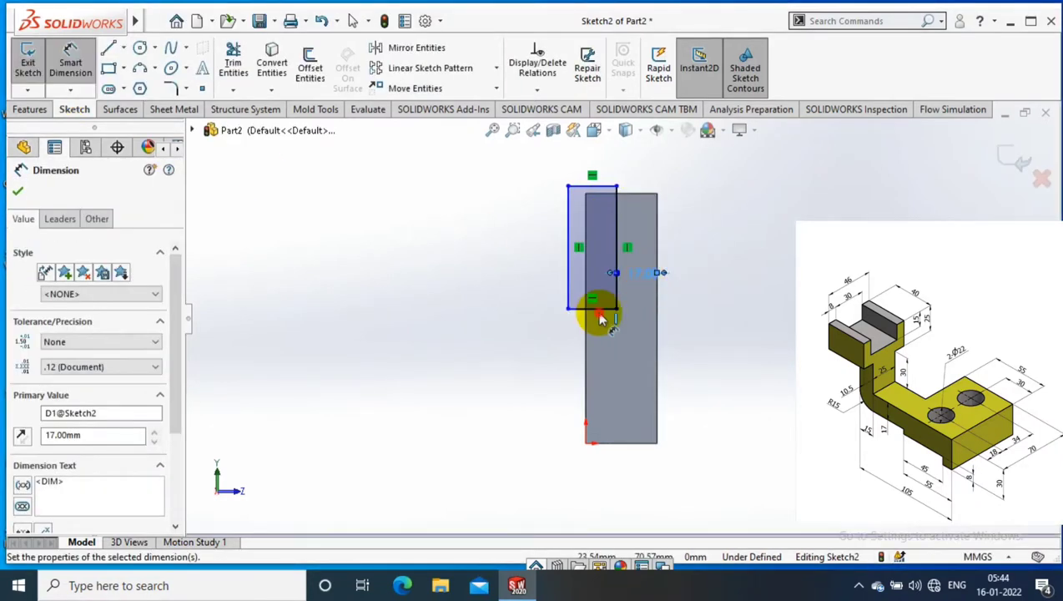
left_click(599, 310)
left_click(607, 442)
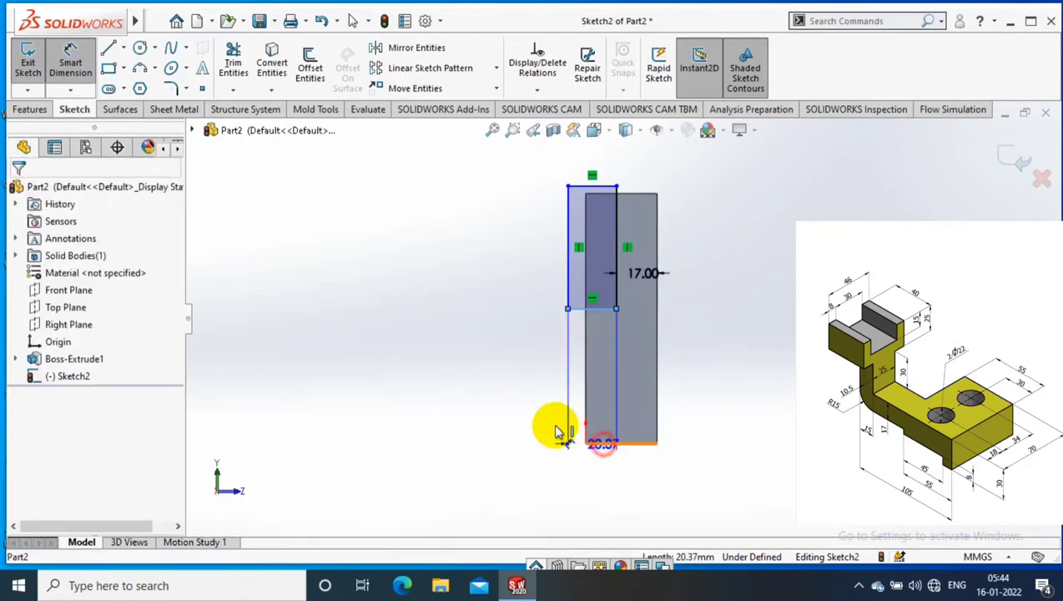
left_click(545, 388)
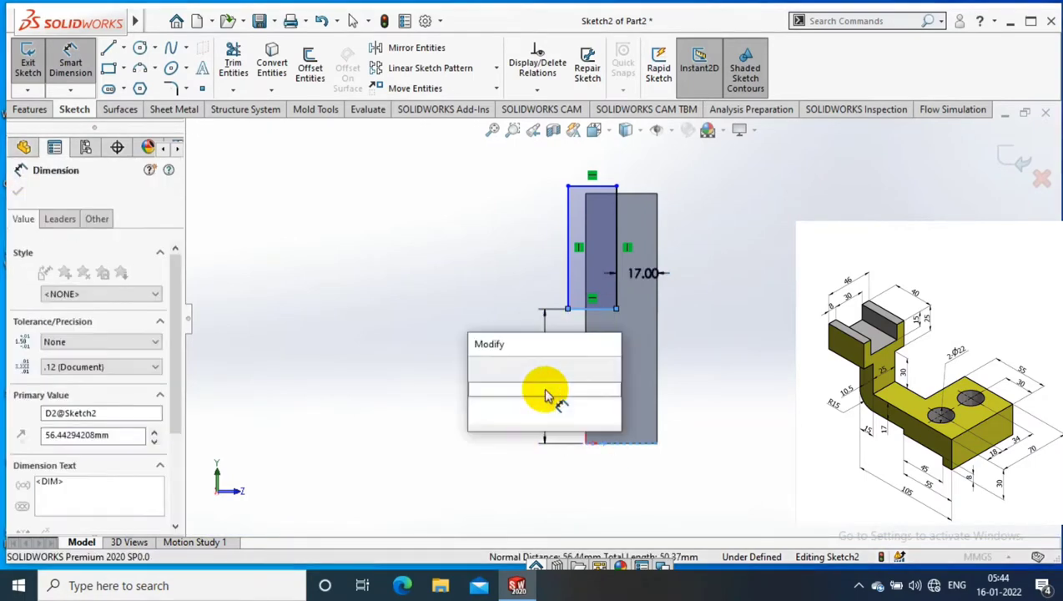
type("55")
key("Return")
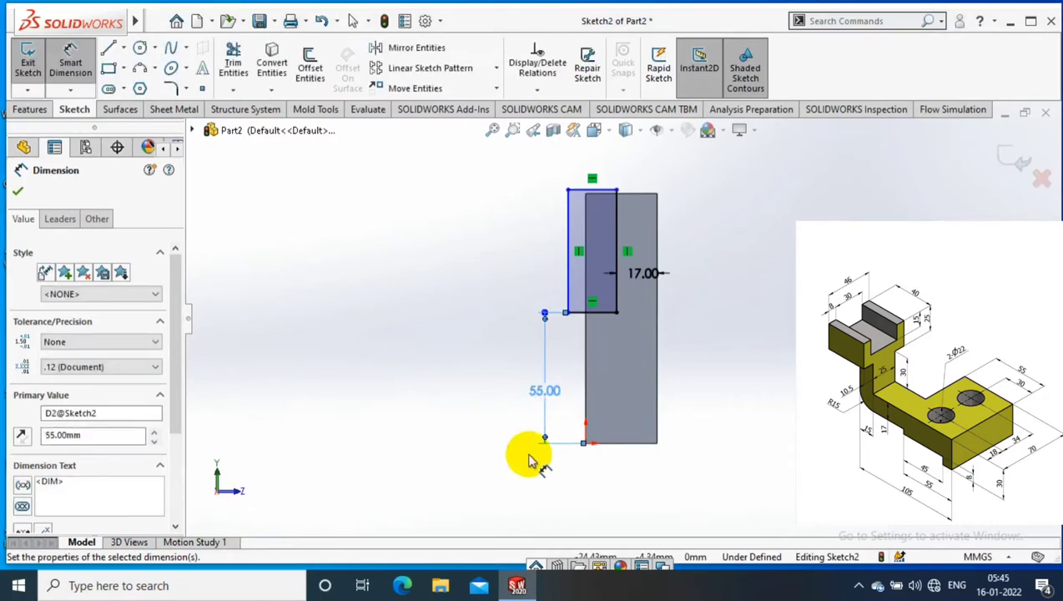
- Cut the rectangle Through All - Both as Cut-Extrude1 to notch the upright
left_click(33, 111)
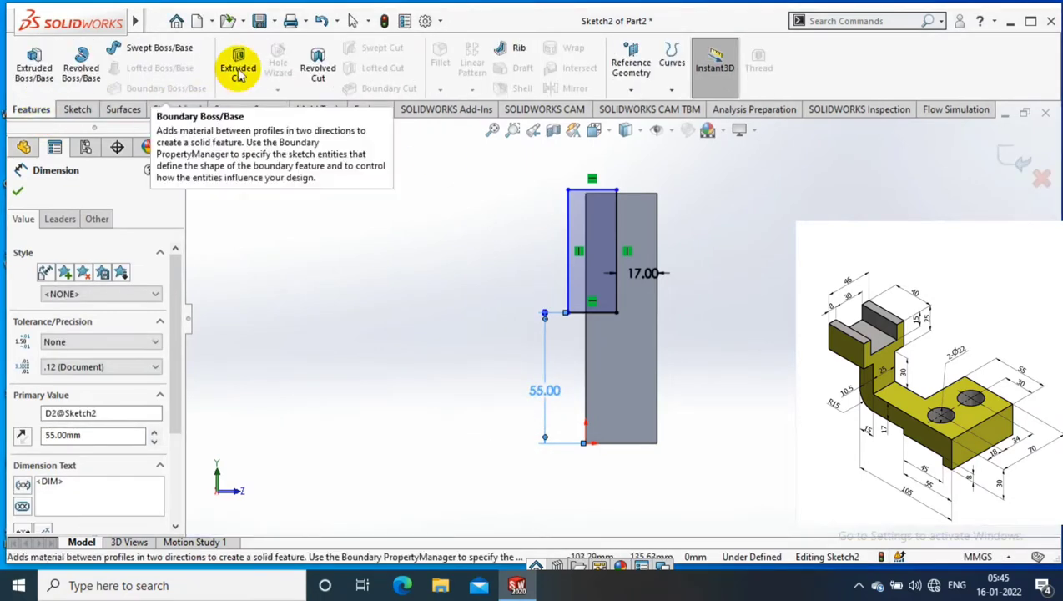
left_click(237, 68)
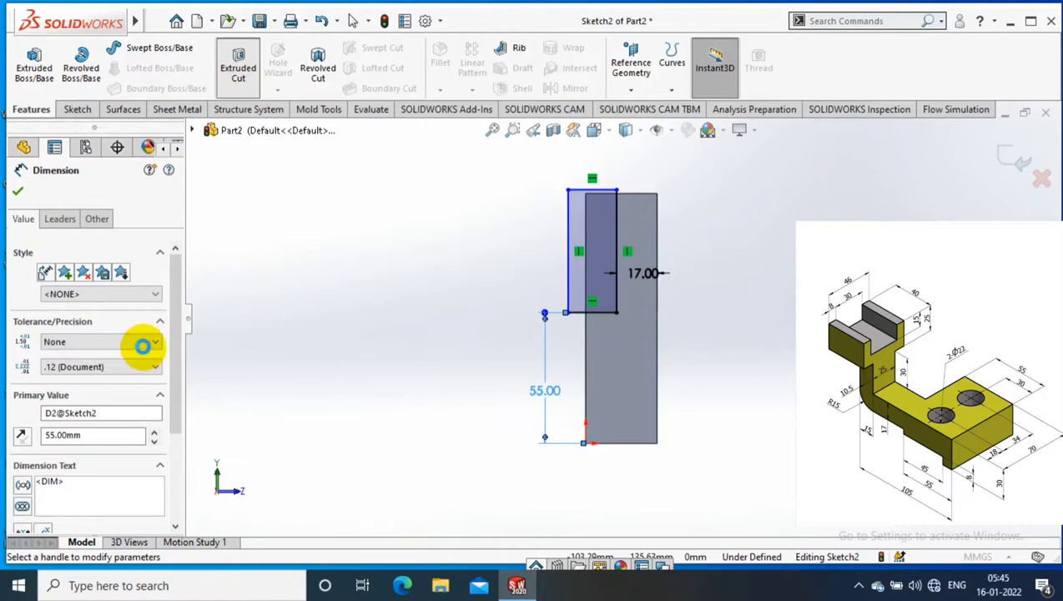
left_click(154, 284)
left_click(107, 315)
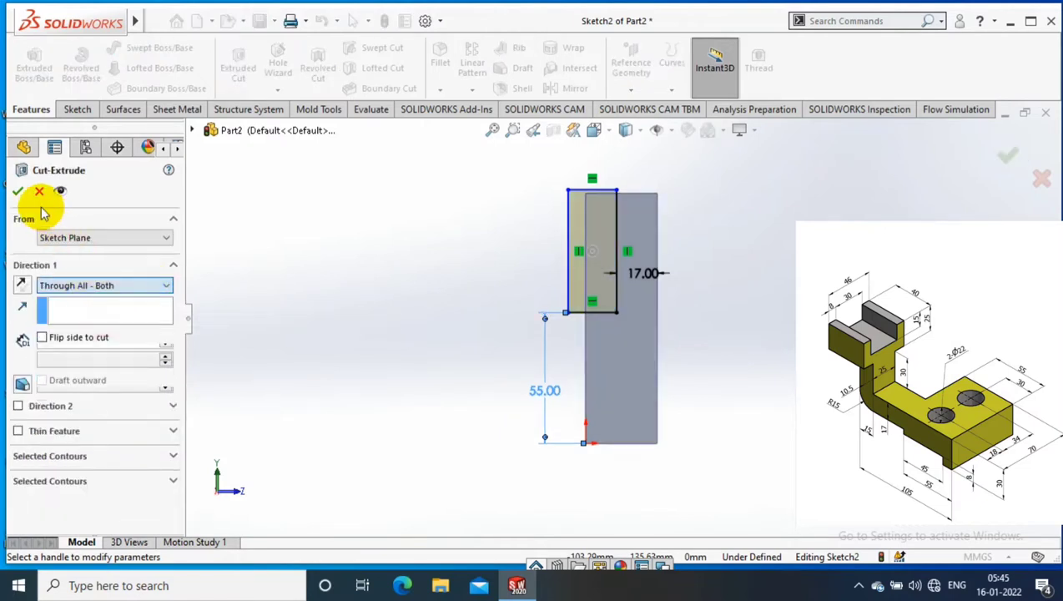
left_click(17, 191)
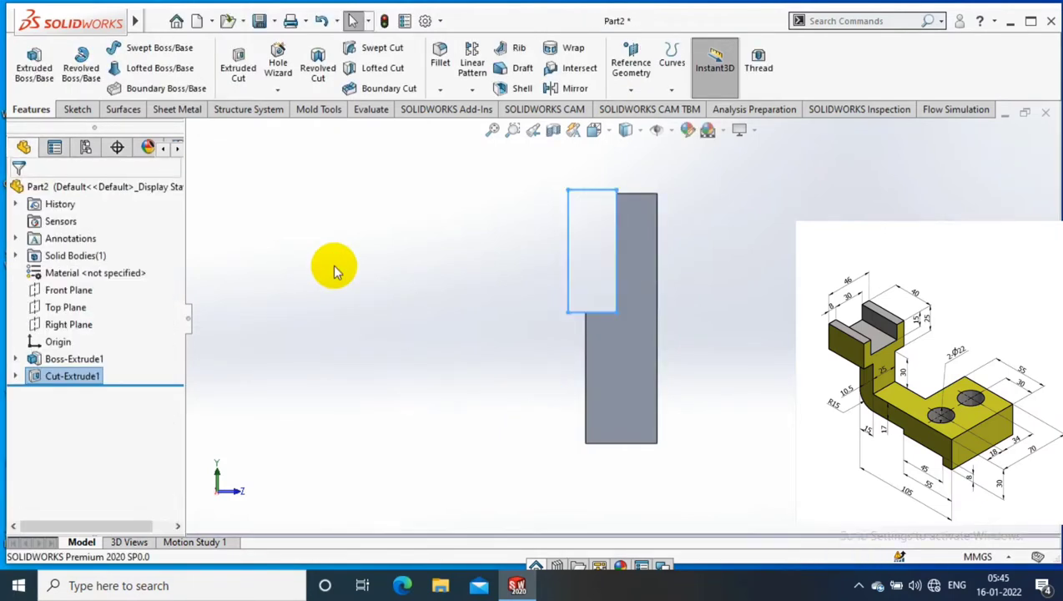
left_click(648, 340)
- Sketch a corner rectangle on the lower left of the side face, starting at the step's corner
left_click(712, 284)
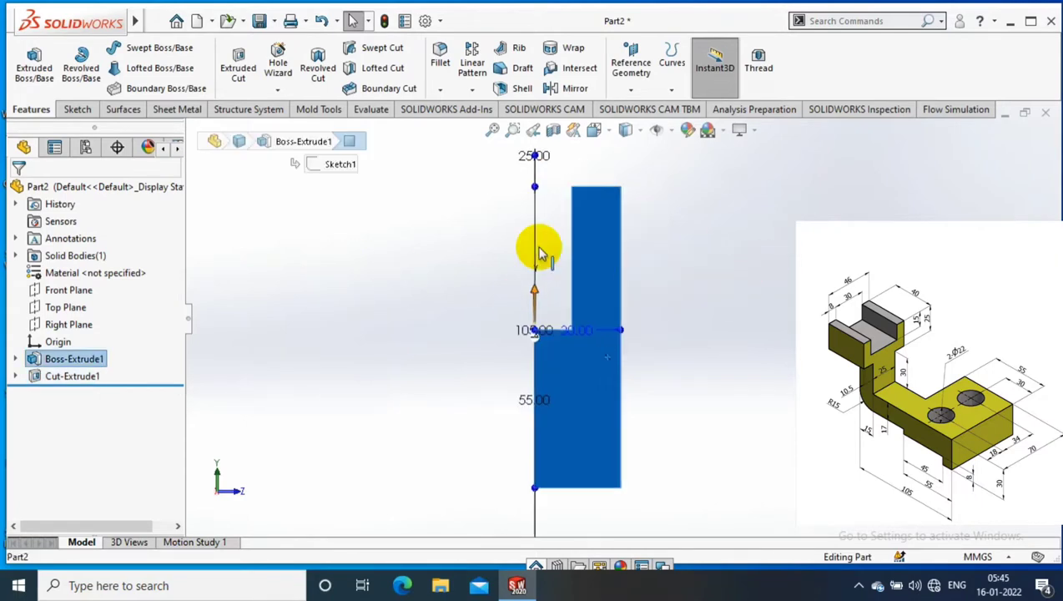
left_click(34, 67)
left_click(123, 68)
left_click(138, 85)
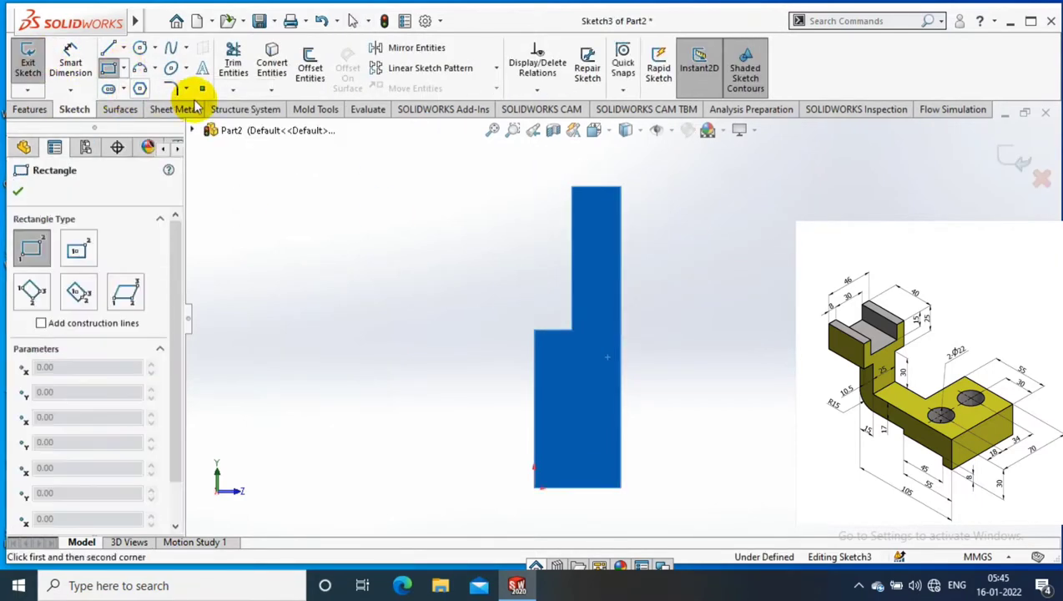
left_click(552, 331)
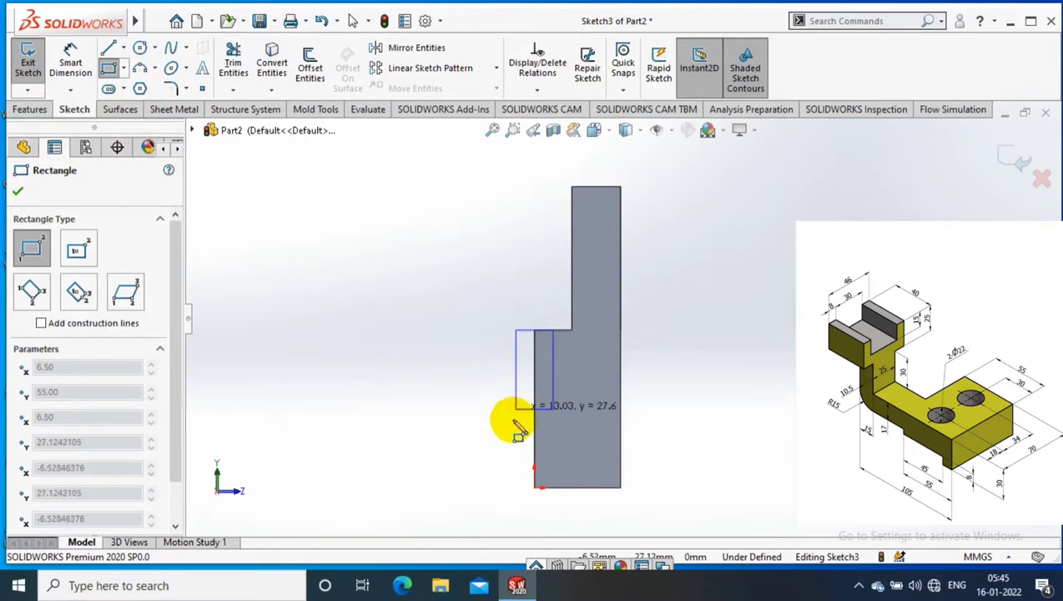
left_click(512, 419)
- Dimension the rectangle 45 mm tall with an 8 mm horizontal offset
left_click(70, 63)
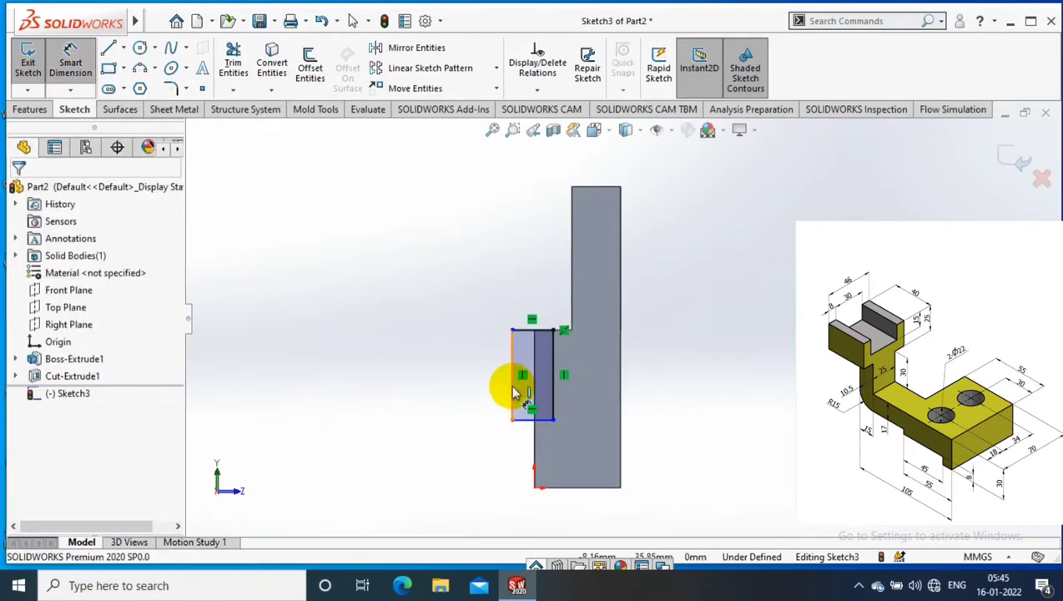
left_click(512, 384)
left_click(419, 382)
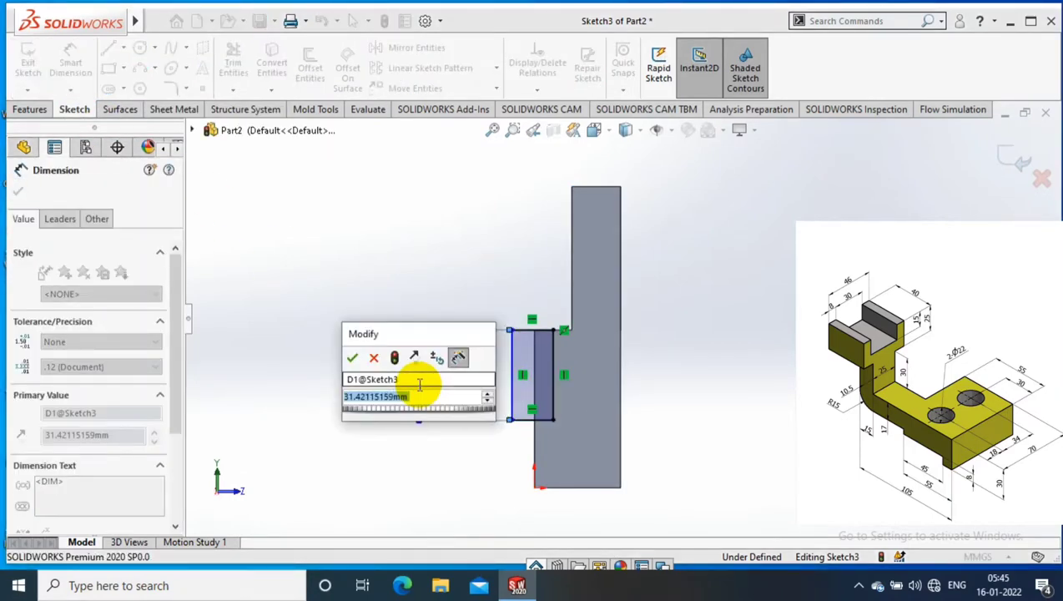
type("45")
key("Return")
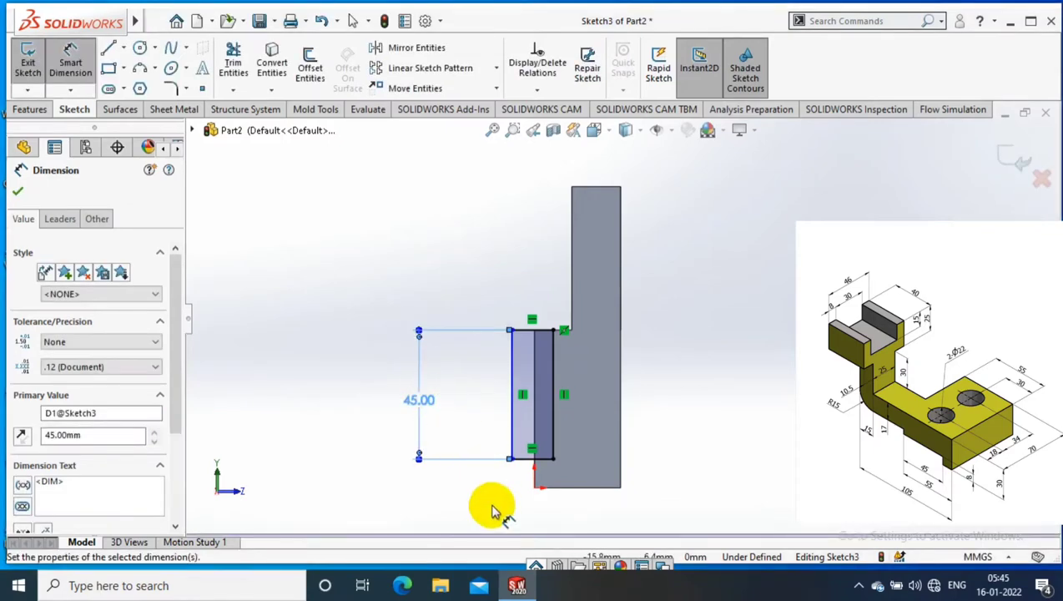
key("Escape")
left_click(513, 434)
left_click(532, 487)
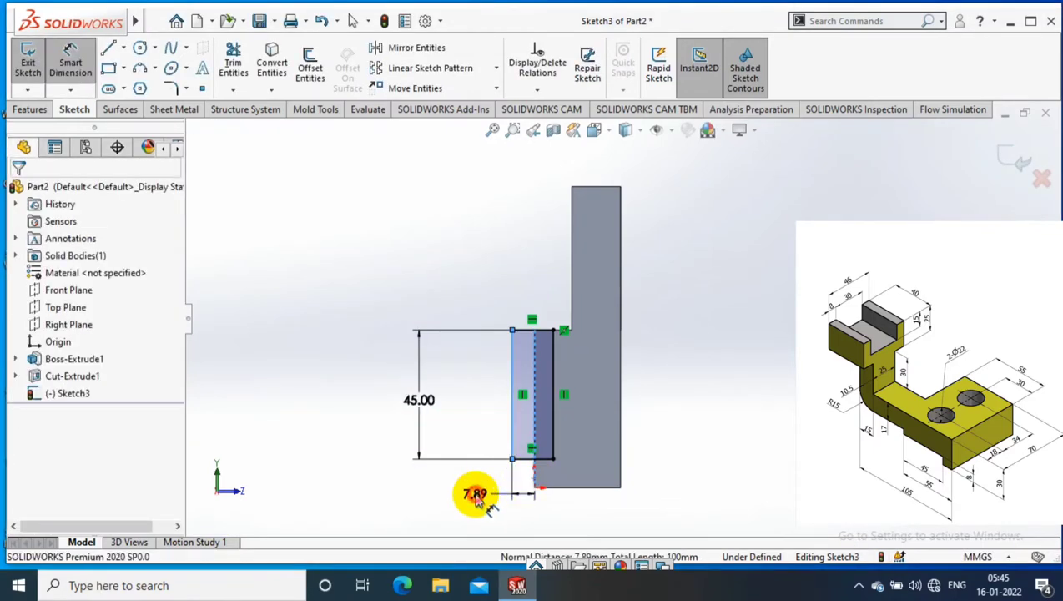
left_click(475, 494)
type("8")
key("Return")
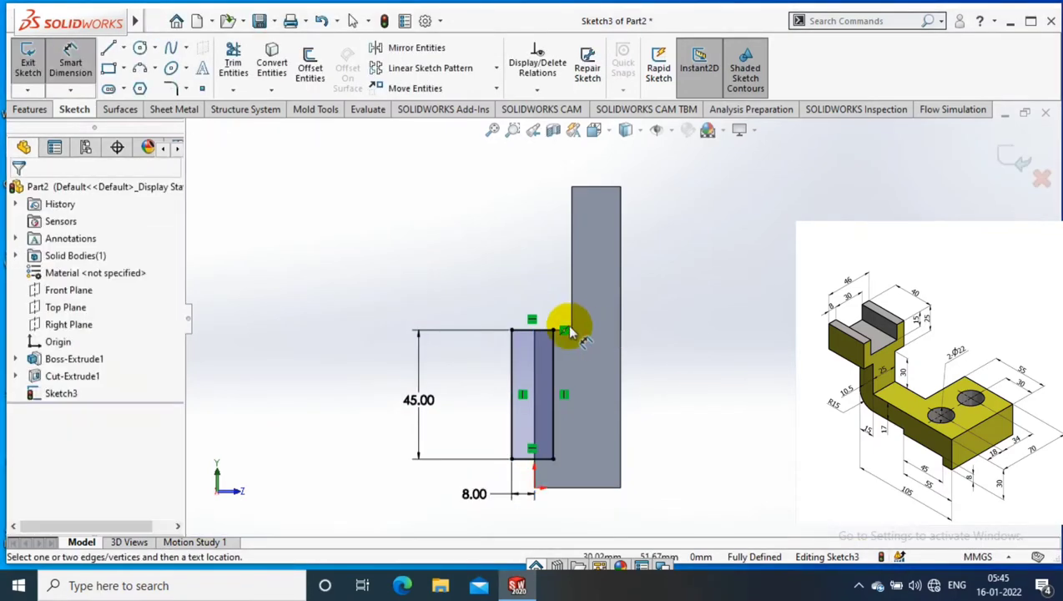
key("Escape")
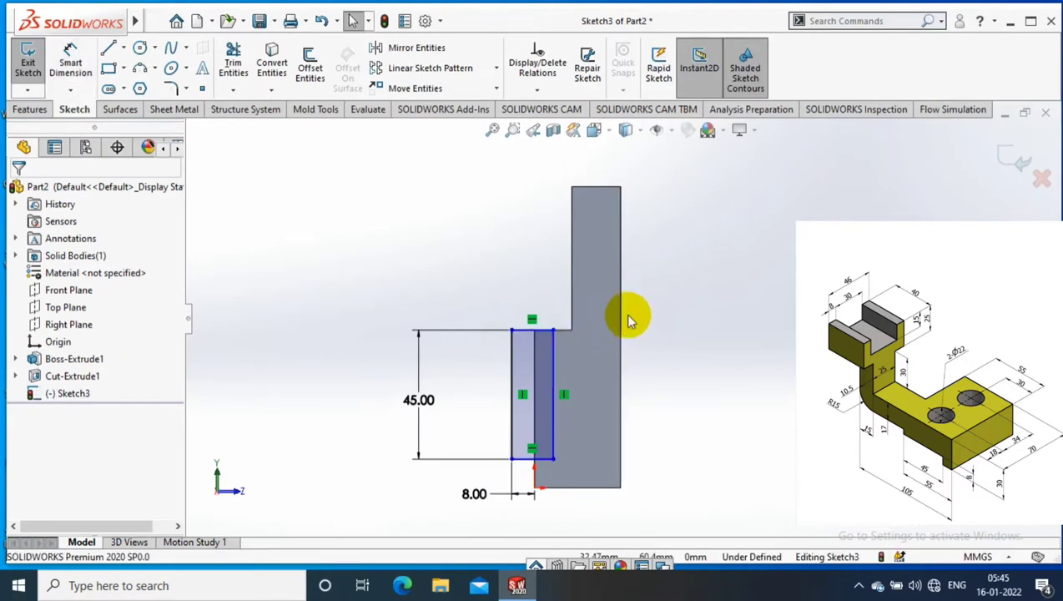
- Replace the 8.00 dimension with an 8 mm offset measured from the origin
left_click(477, 494)
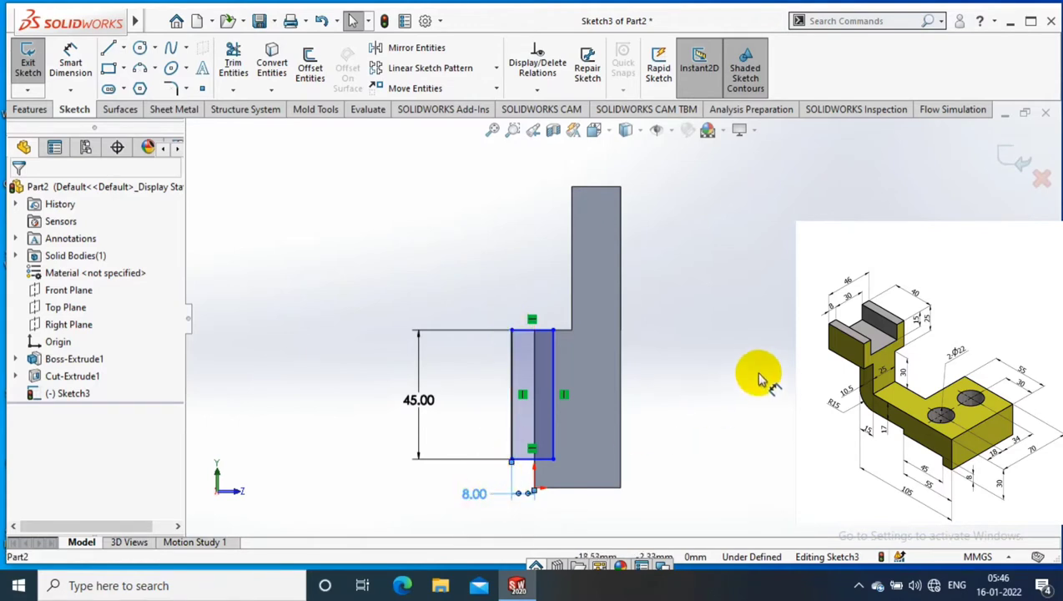
key("Delete")
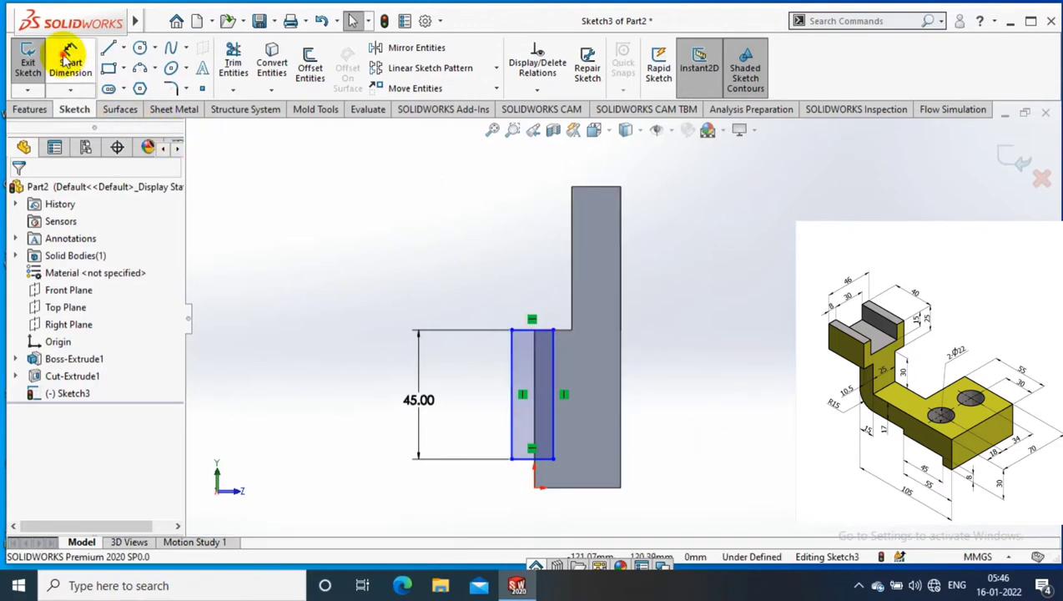
left_click(67, 58)
left_click(574, 327)
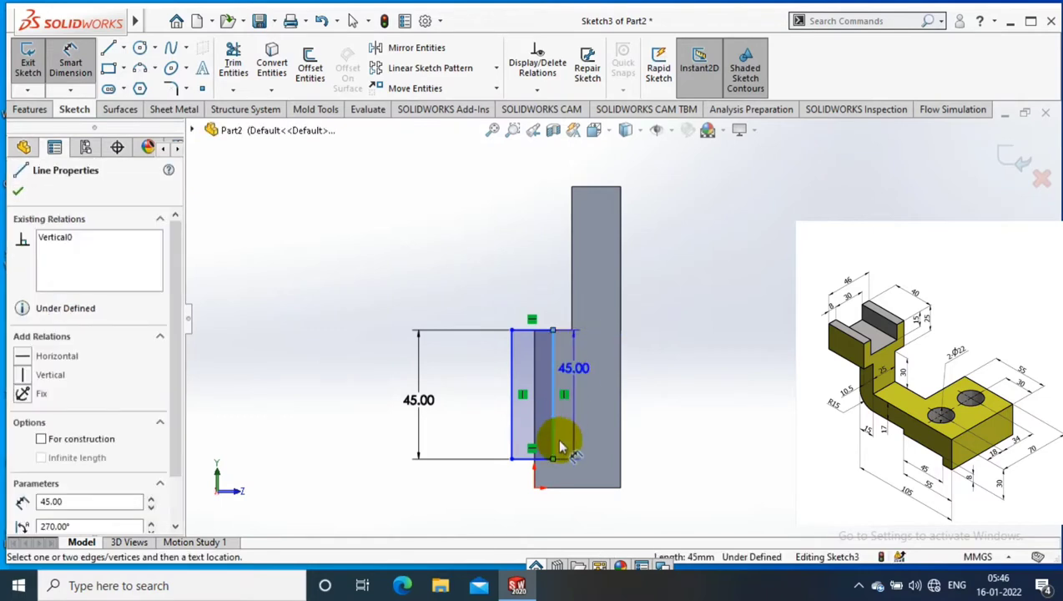
key("Escape")
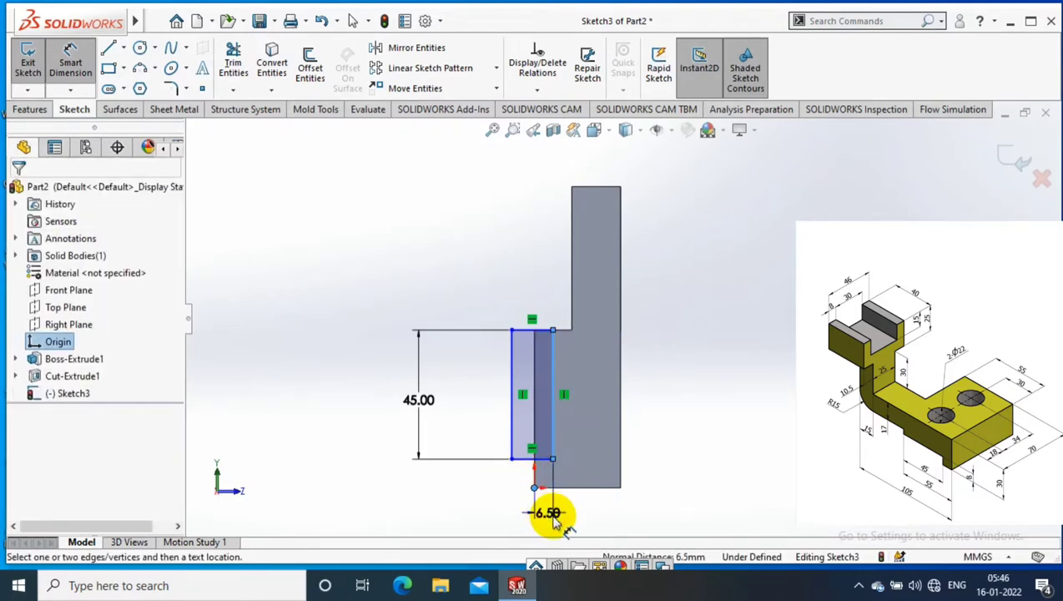
left_click(553, 515)
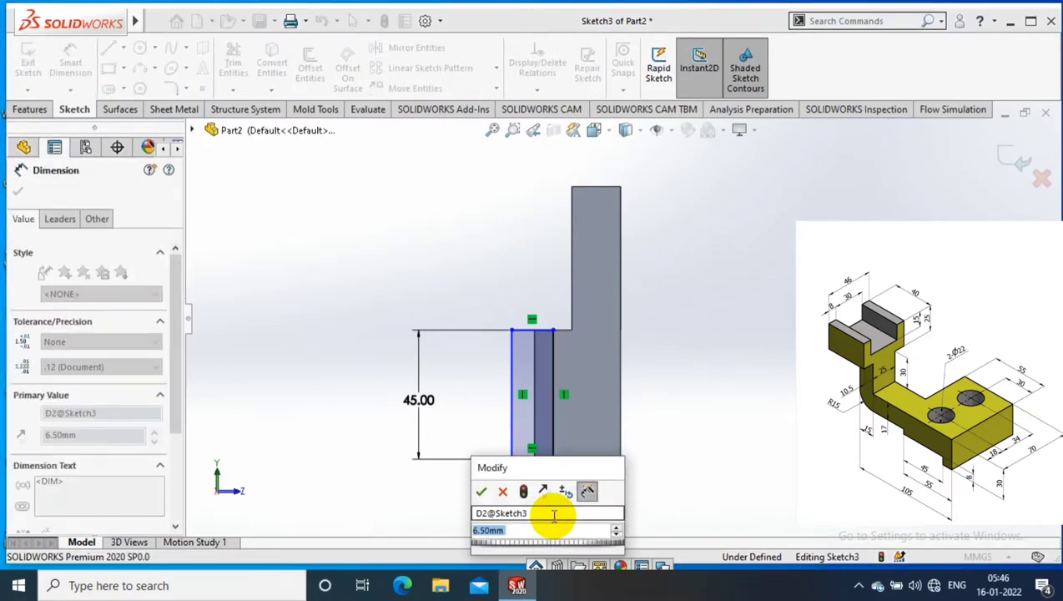
key("Return")
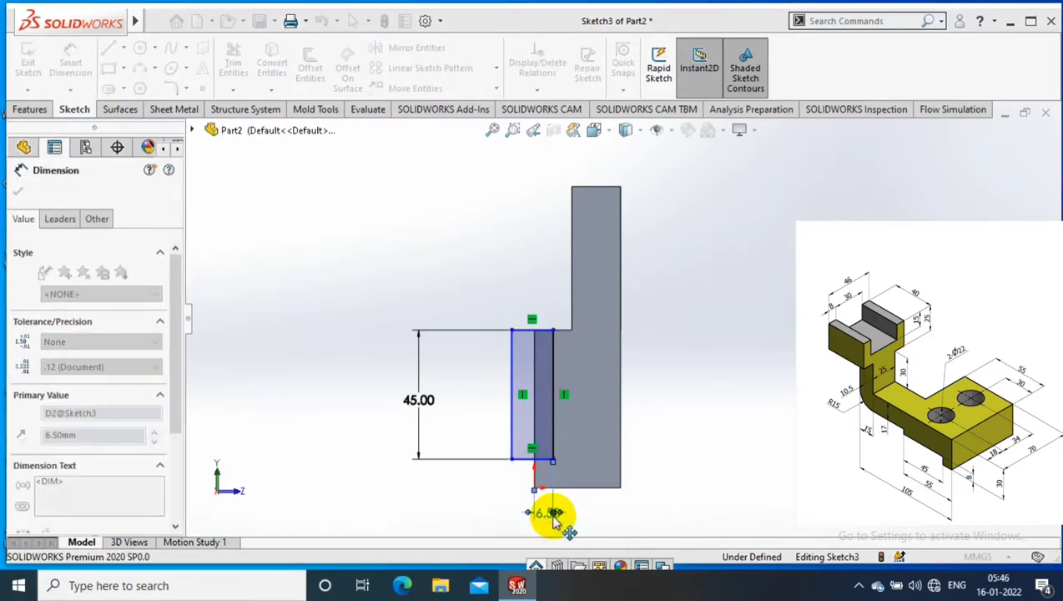
left_click(457, 267)
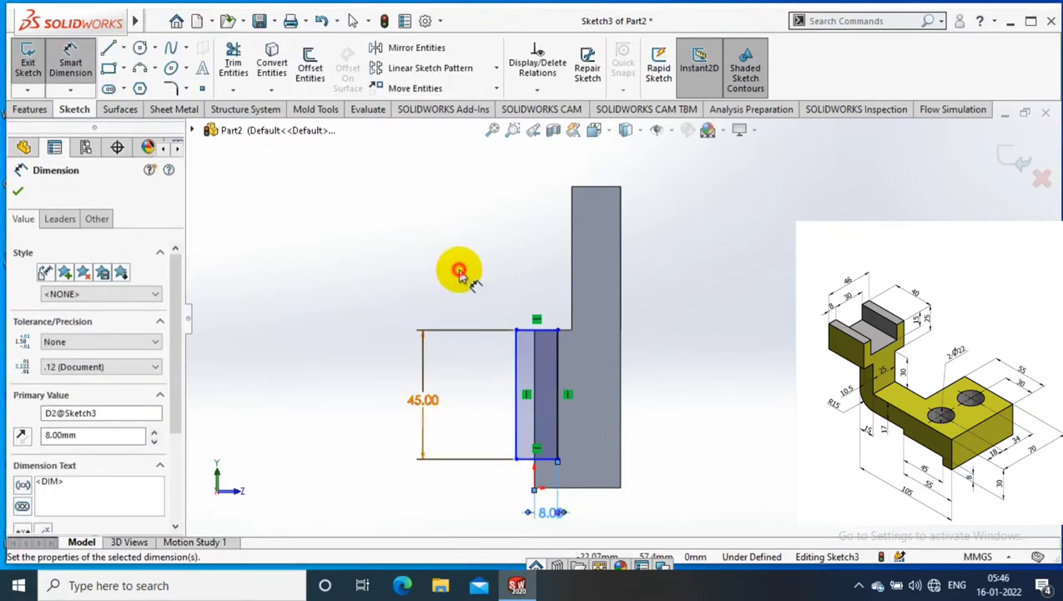
left_click(29, 109)
- Cut the 45 mm rectangle Through All - Both as Cut-Extrude2
left_click(238, 65)
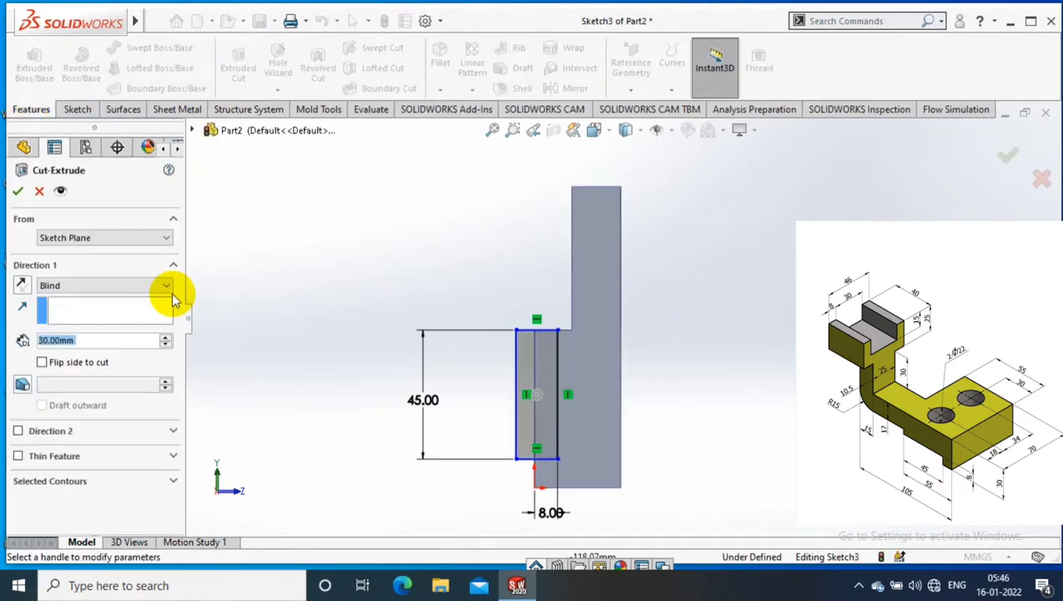
left_click(110, 286)
left_click(107, 318)
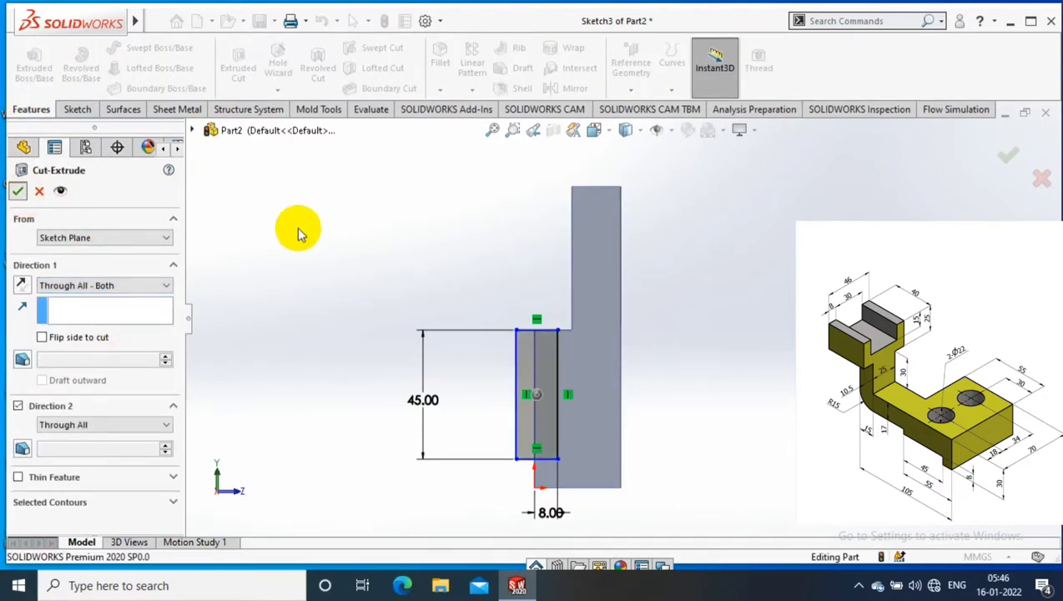
key("Return")
- Orbit to inspect the L-shaped body, then view its L face Normal To
mouse_move(510, 261)
middle_mouse_down()
mouse_move(605, 349)
mouse_move(612, 249)
mouse_move(612, 262)
middle_mouse_up()
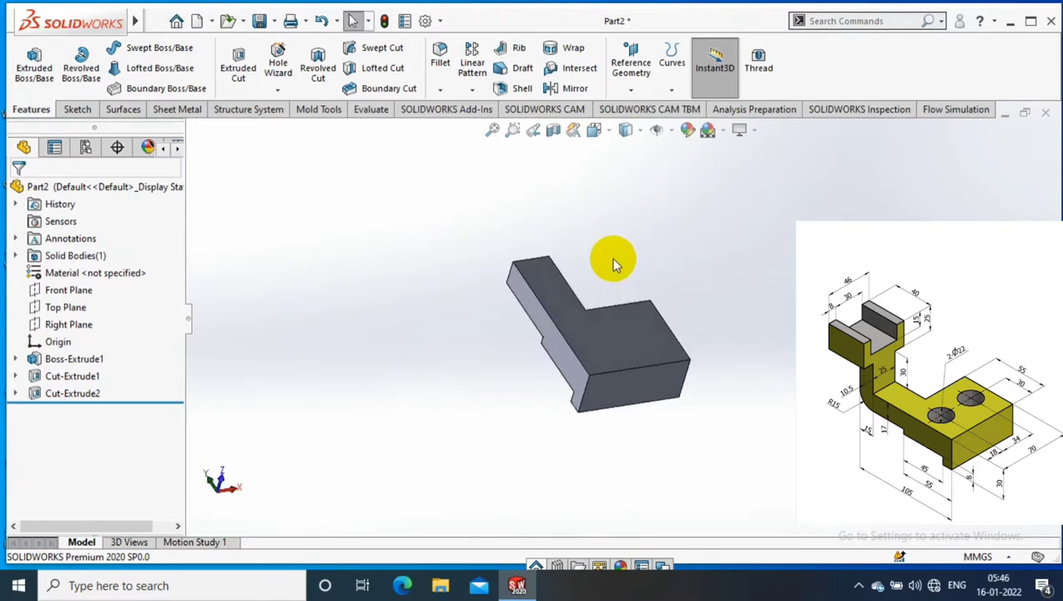
right_click(633, 287)
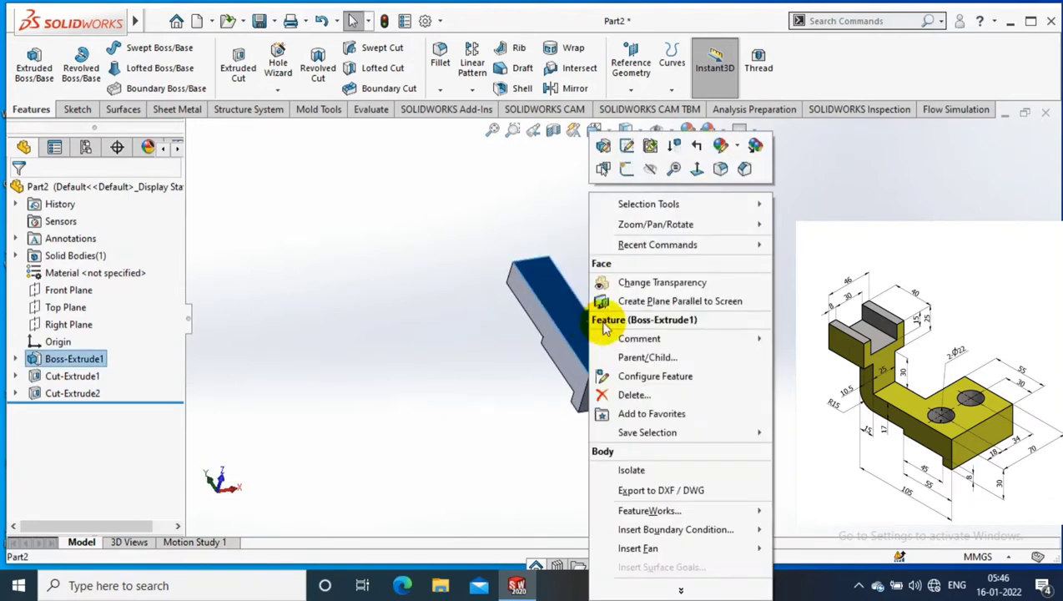
left_click(692, 168)
- Sketch a corner rectangle on the L face at the top of the upright
left_click(83, 117)
left_click(27, 67)
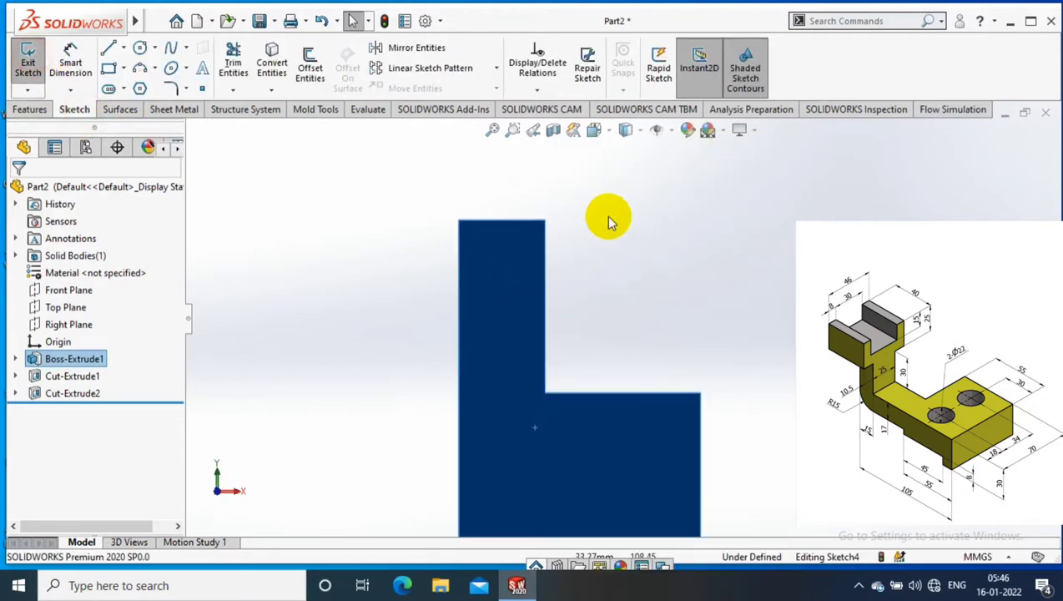
left_click(606, 215)
left_click(123, 68)
left_click(125, 85)
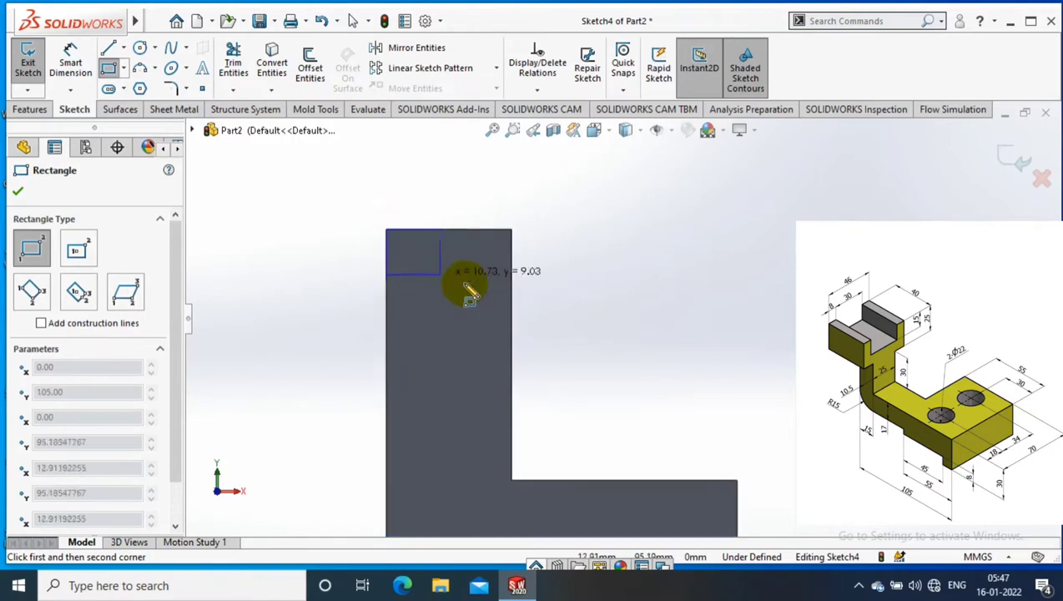
left_click_drag(388, 236, 511, 292)
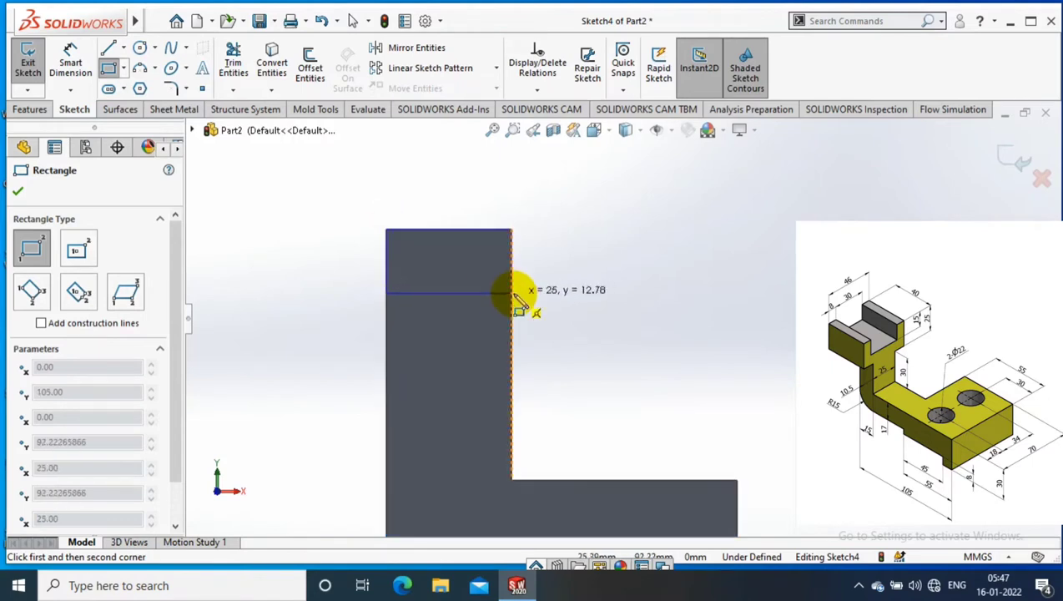
left_click(71, 67)
- Dimension the rectangle 25 mm wide (driven) and 15 mm tall
left_click(415, 292)
left_click(455, 182)
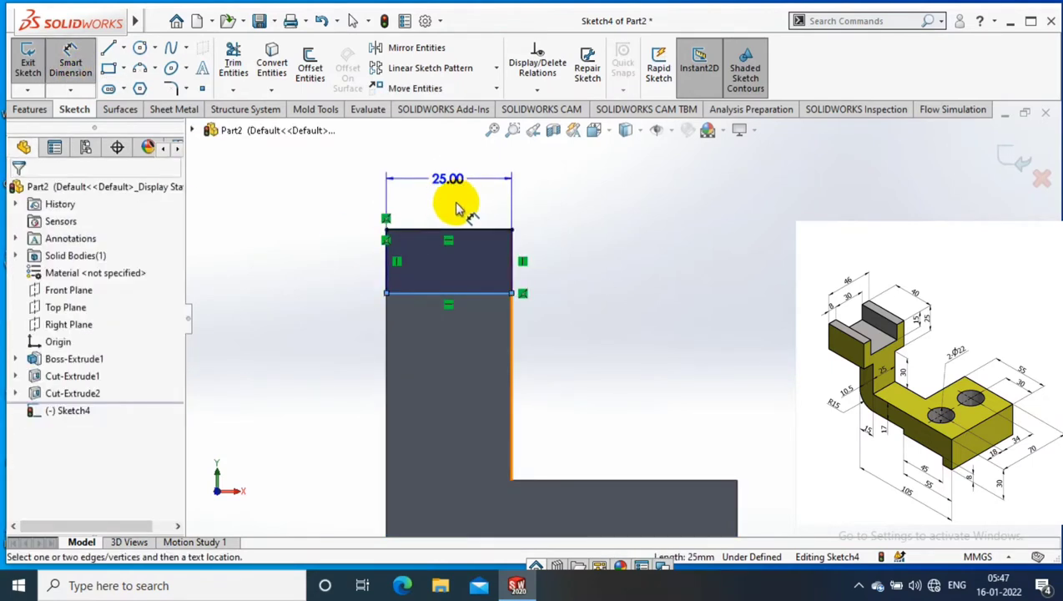
left_click(455, 208)
left_click(230, 73)
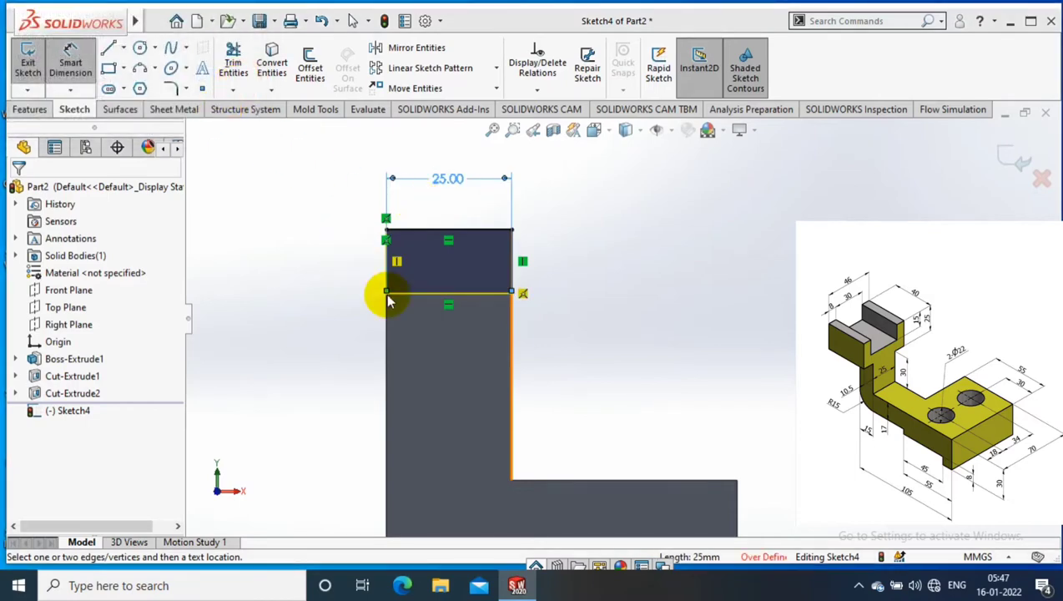
left_click(520, 286)
left_click(561, 292)
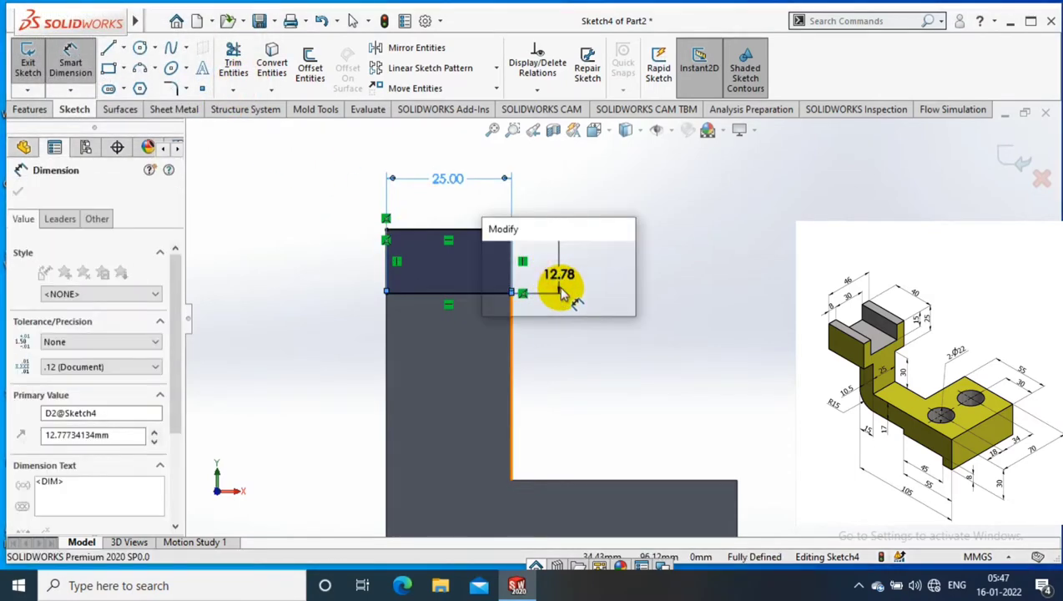
type("15")
key("Return")
left_click(795, 273)
- Extrude the 25 × 15 rectangle 30 mm into a block as Boss-Extrude2
scroll(723, 314, "up", 3)
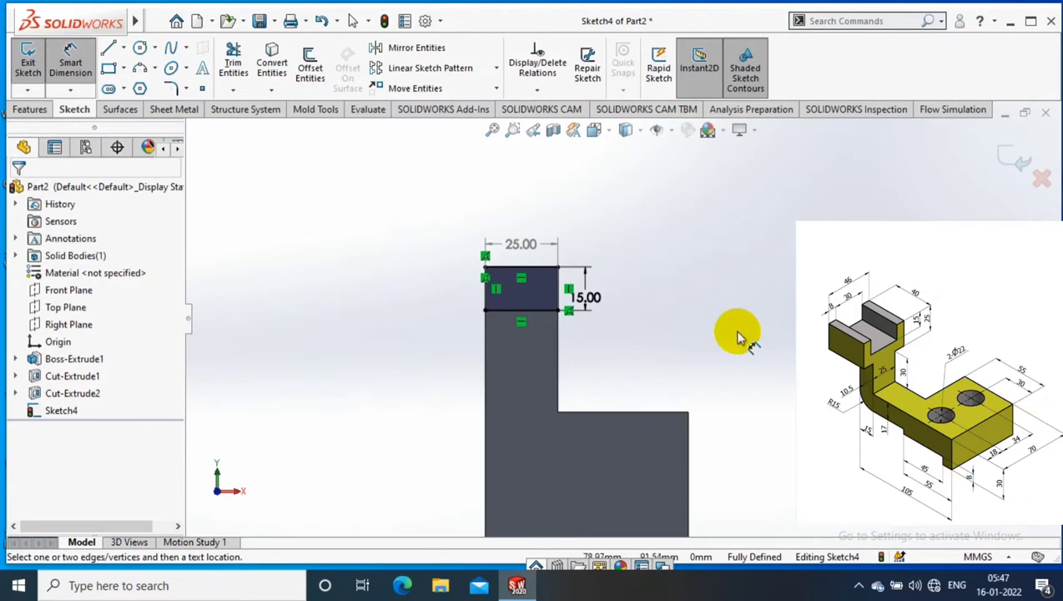
middle_click_drag(737, 337, 743, 275)
left_click(29, 109)
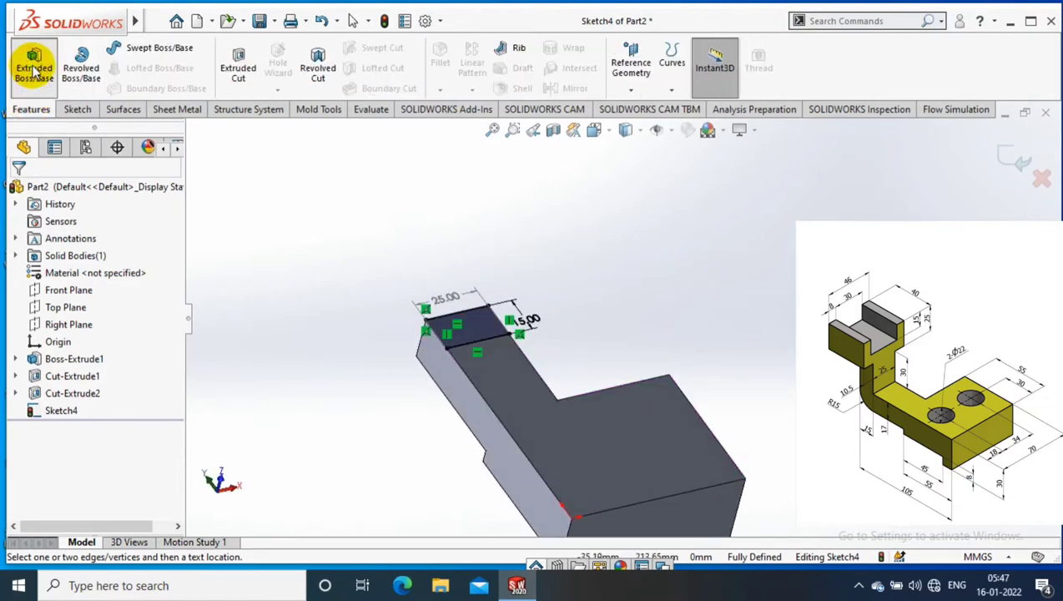
left_click(33, 71)
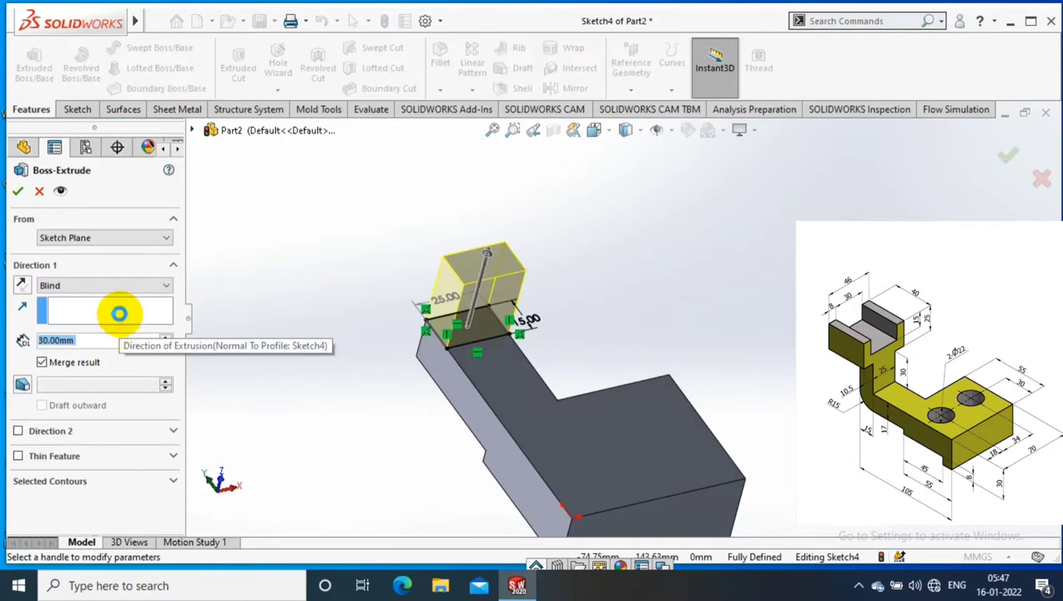
key("Return")
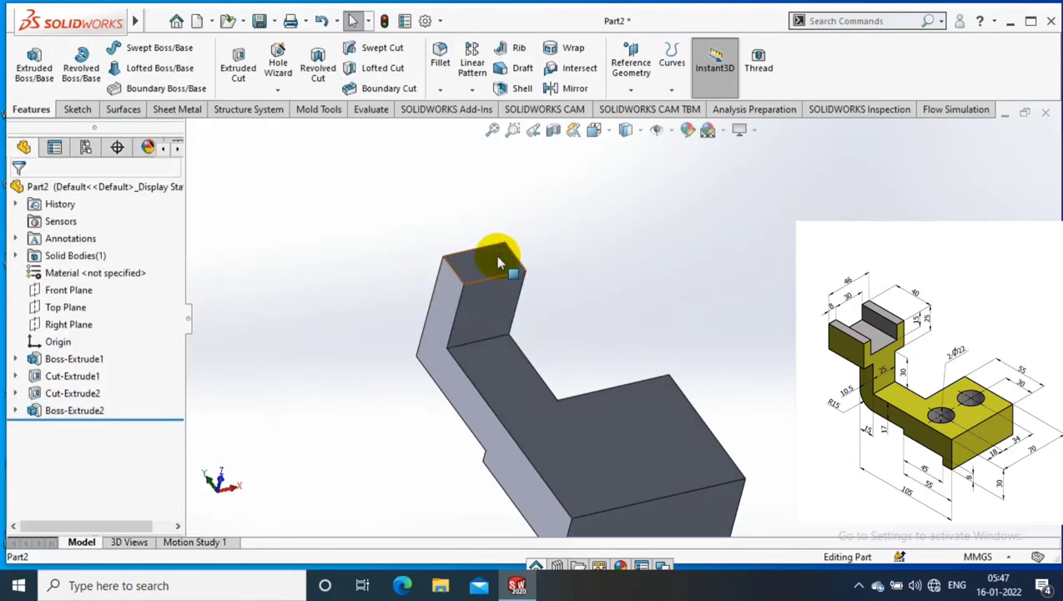
left_click(498, 262)
- Start a sketch normal to the block's top face and draw a centre rectangle
right_click(494, 255)
left_click(606, 174)
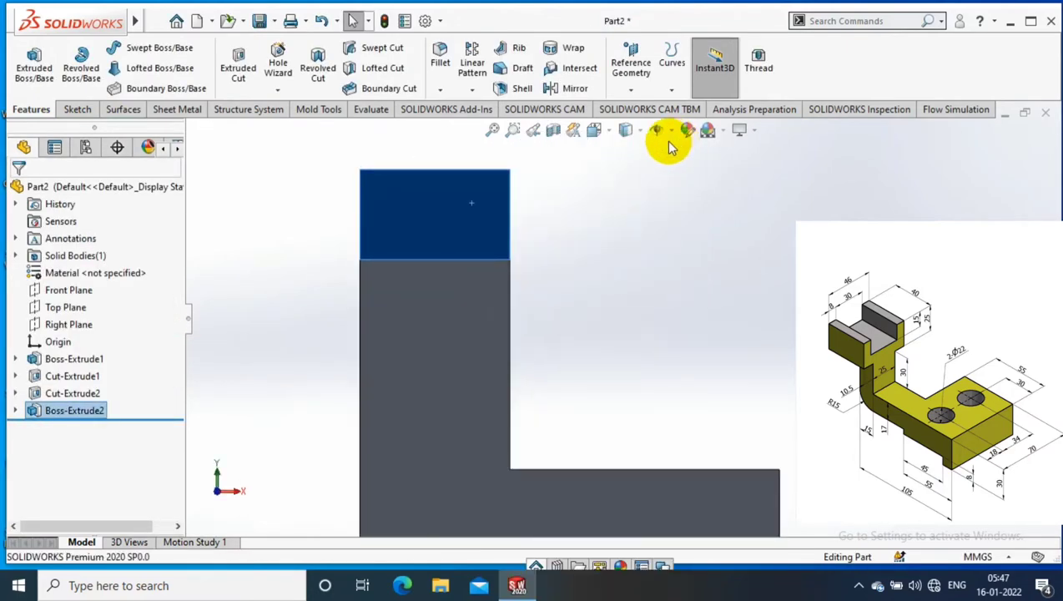
left_click(77, 109)
left_click(28, 67)
left_click(123, 68)
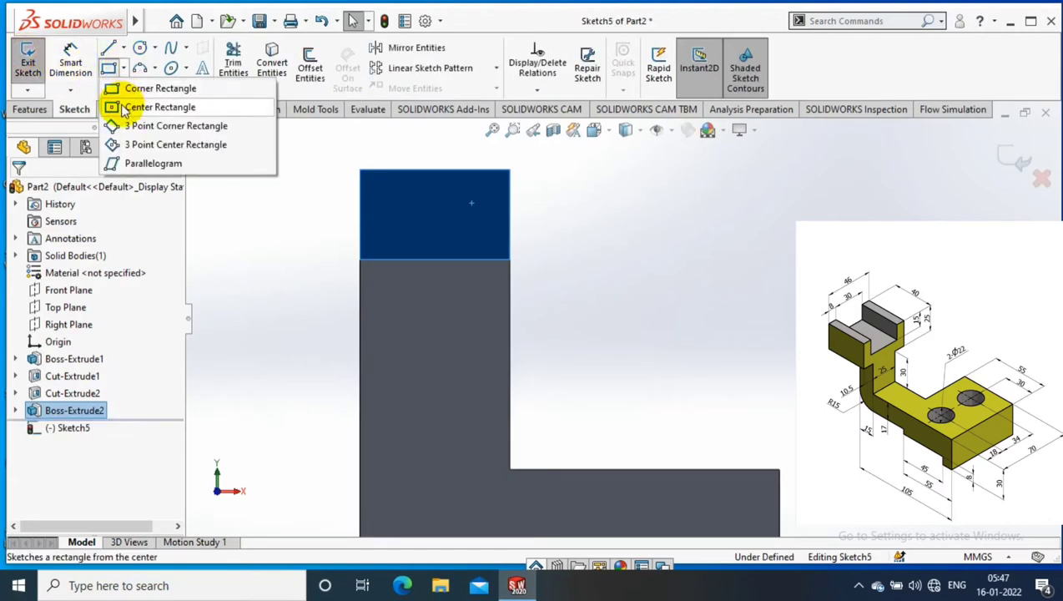
left_click(123, 107)
key("z")
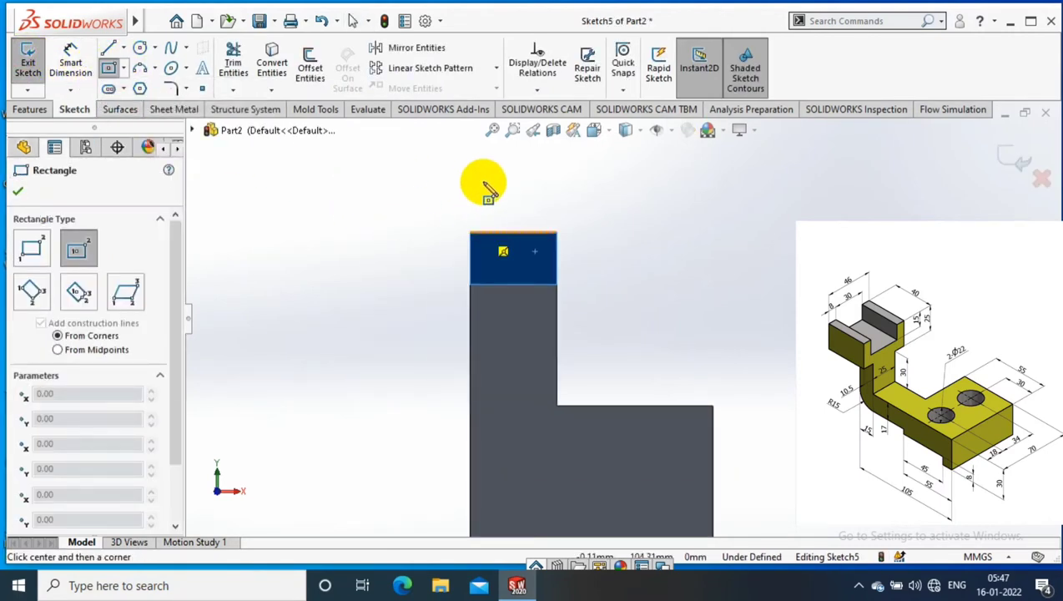
left_click(511, 214)
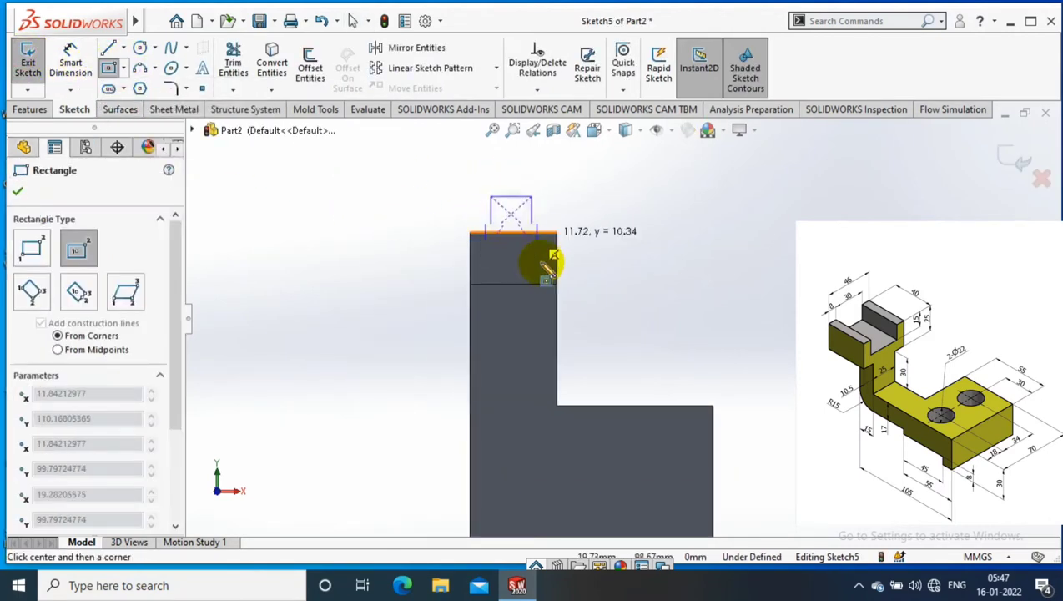
left_click(619, 207)
scroll(633, 194, "down", 3)
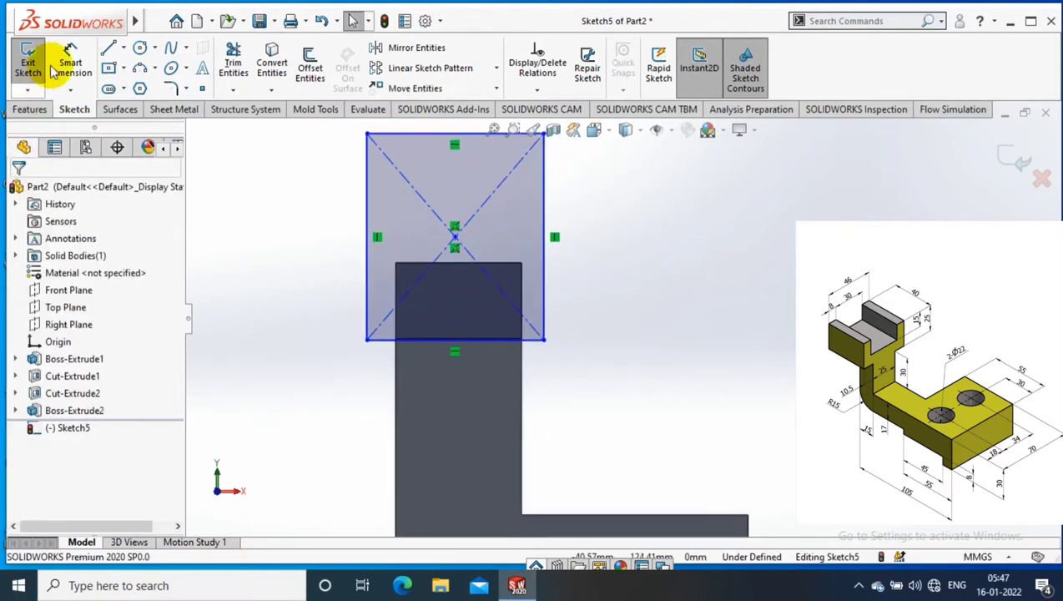
- Dimension the rectangle 40 tall and 46 wide, then undo a trial 8 mm offset dimension
left_click(548, 245)
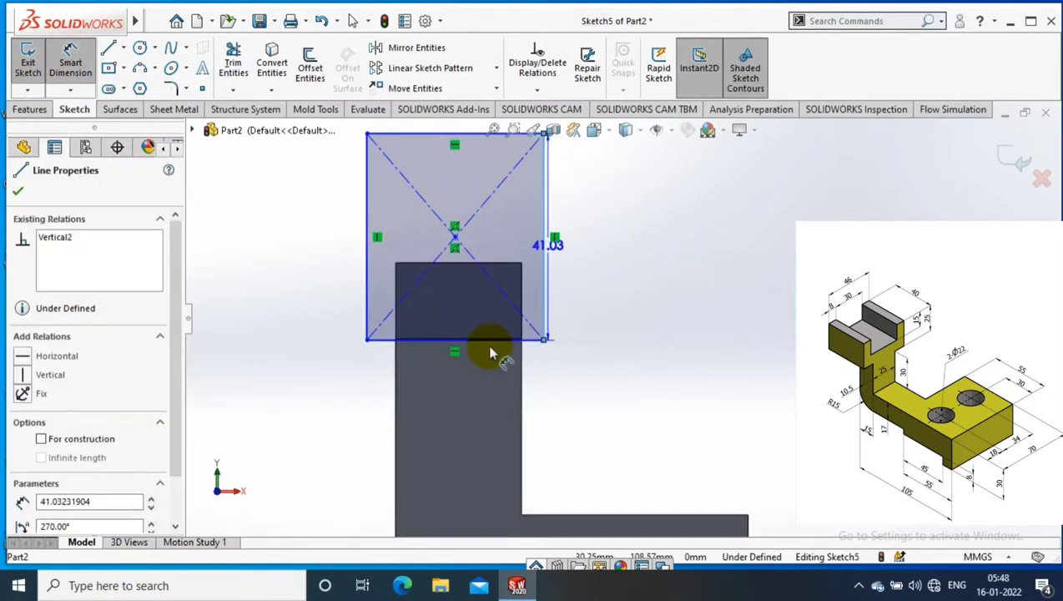
left_click(489, 340)
left_click(475, 380)
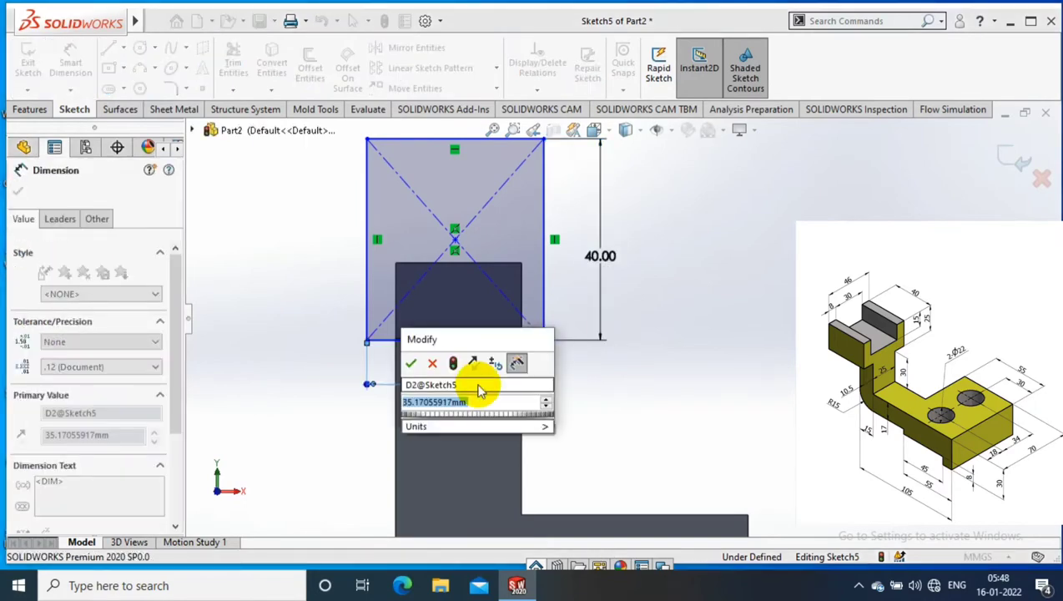
type("46")
key("Return")
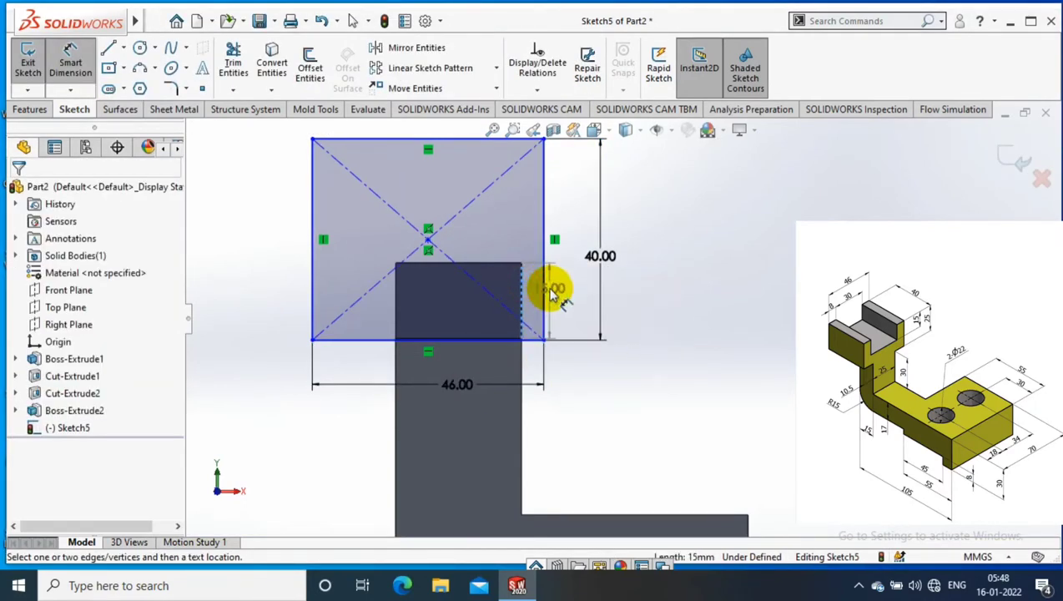
left_click(551, 294)
left_click(591, 421)
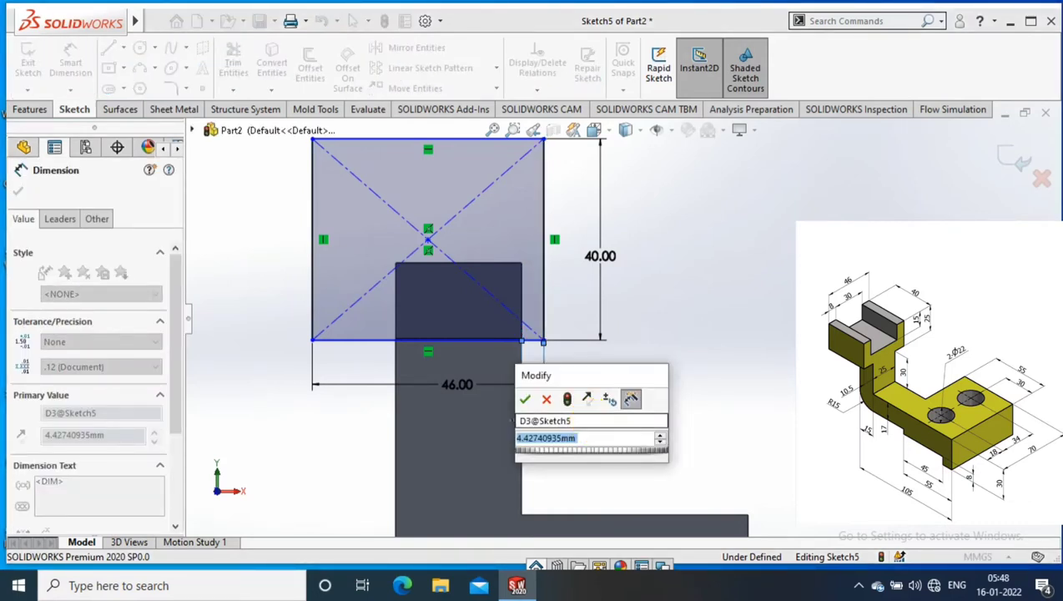
type("8")
key("Return")
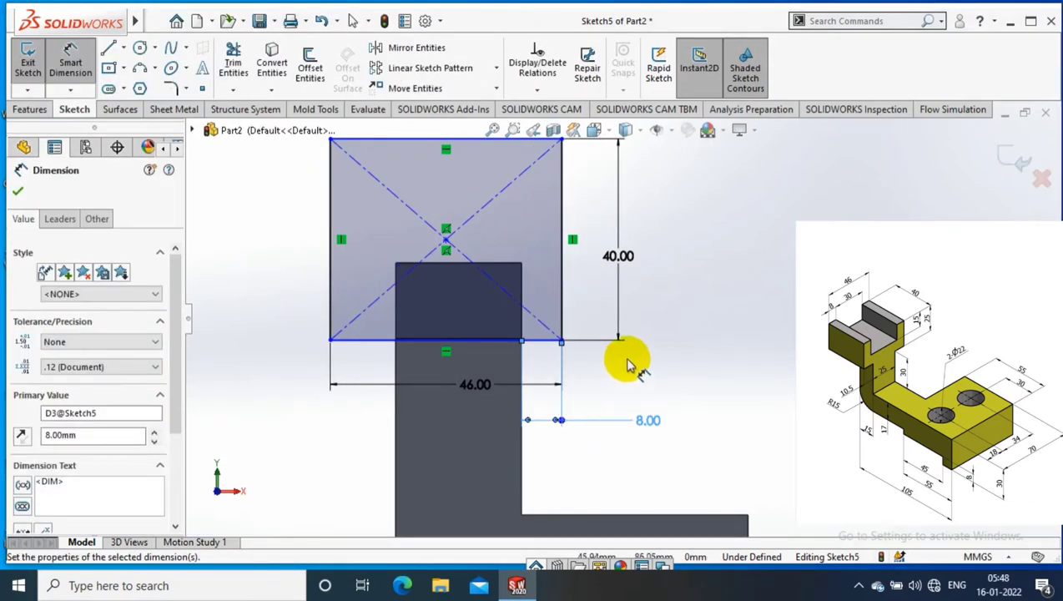
key("Escape")
key("ctrl+z")
key("ctrl+z")
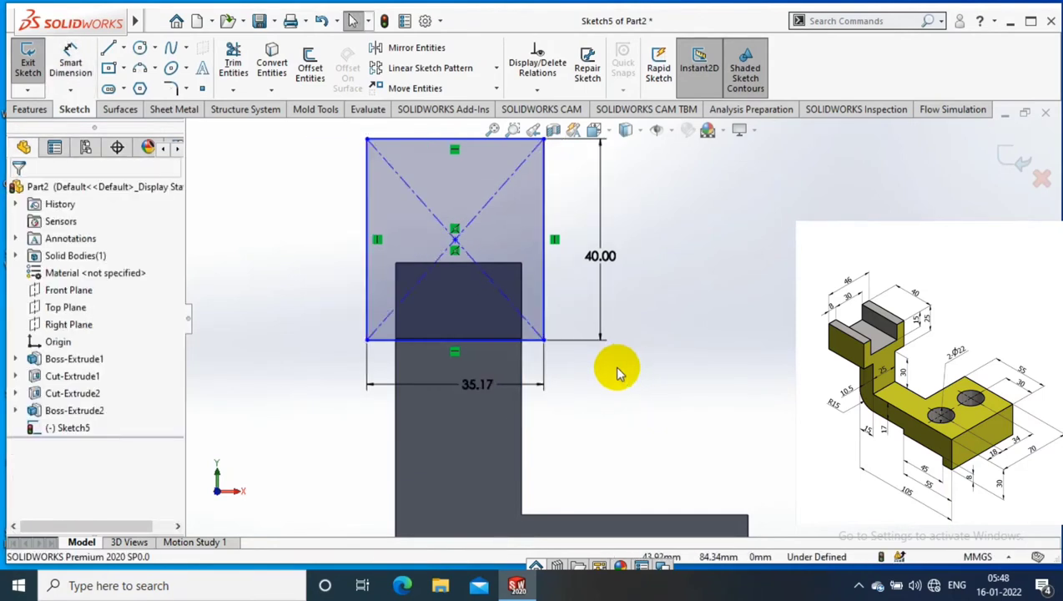
- Change the rectangle's 35.17 width dimension back to 46 mm
left_click(121, 48)
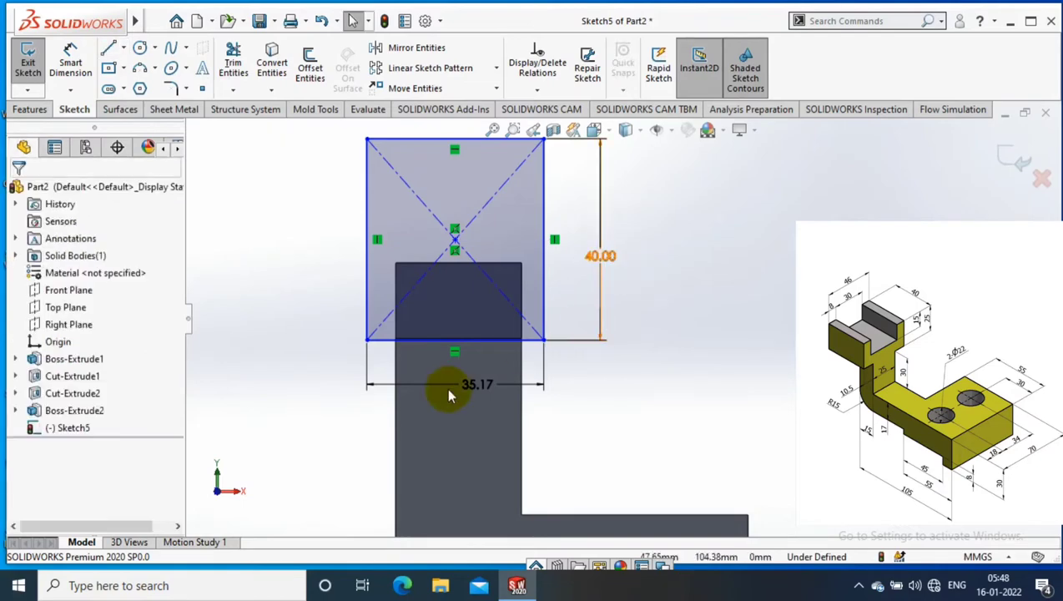
left_click(474, 386)
left_click(475, 385)
type("46")
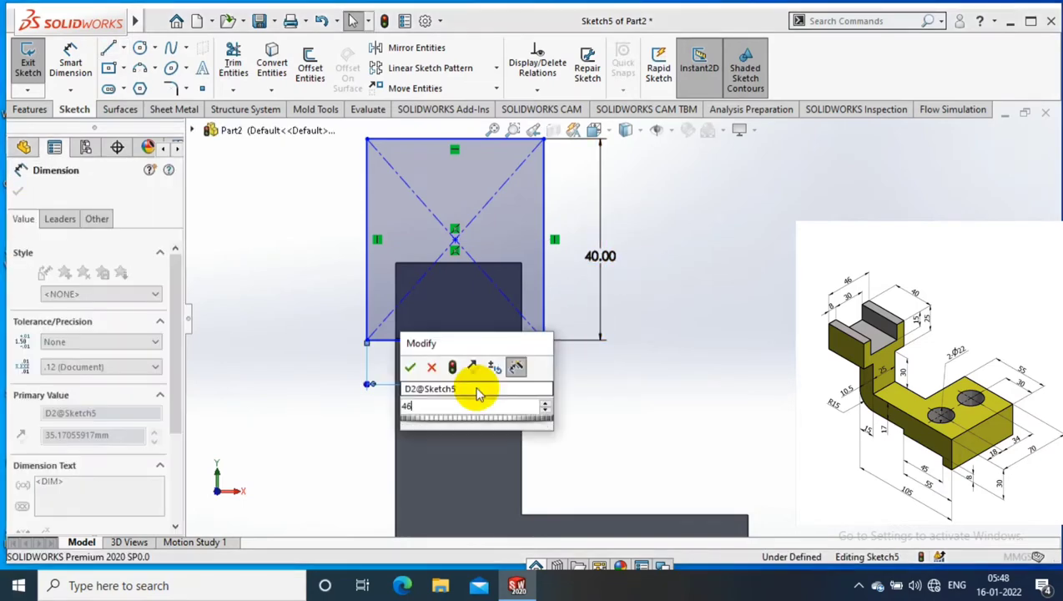
key("Return")
key("Escape")
- Draw a vertical centerline and make the rectangle's side edges symmetric about it
left_click(123, 49)
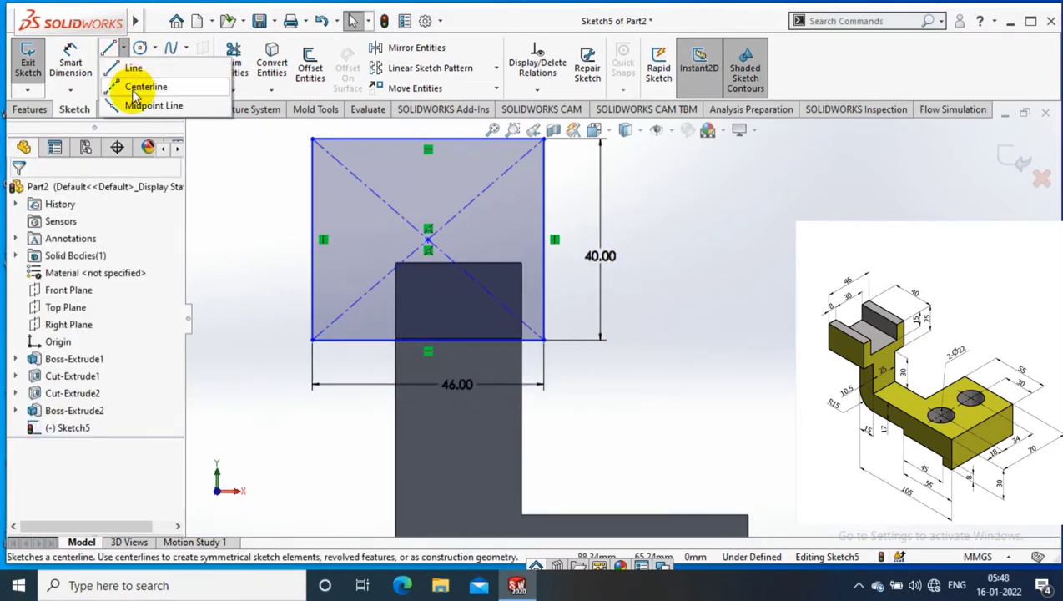
left_click(171, 85)
left_click(458, 235)
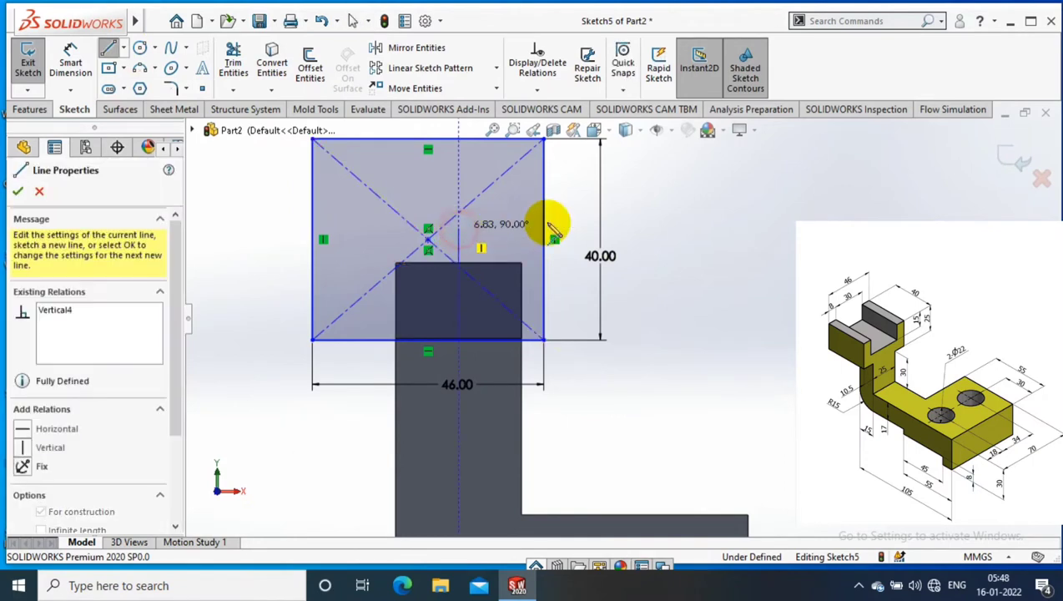
key("Escape")
left_click(544, 210)
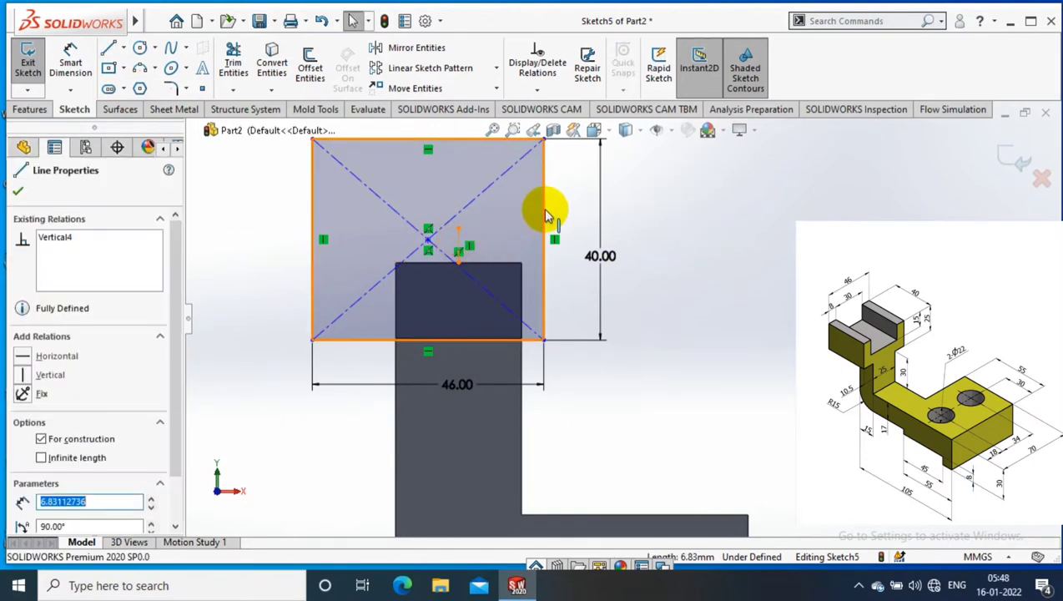
left_click(316, 238)
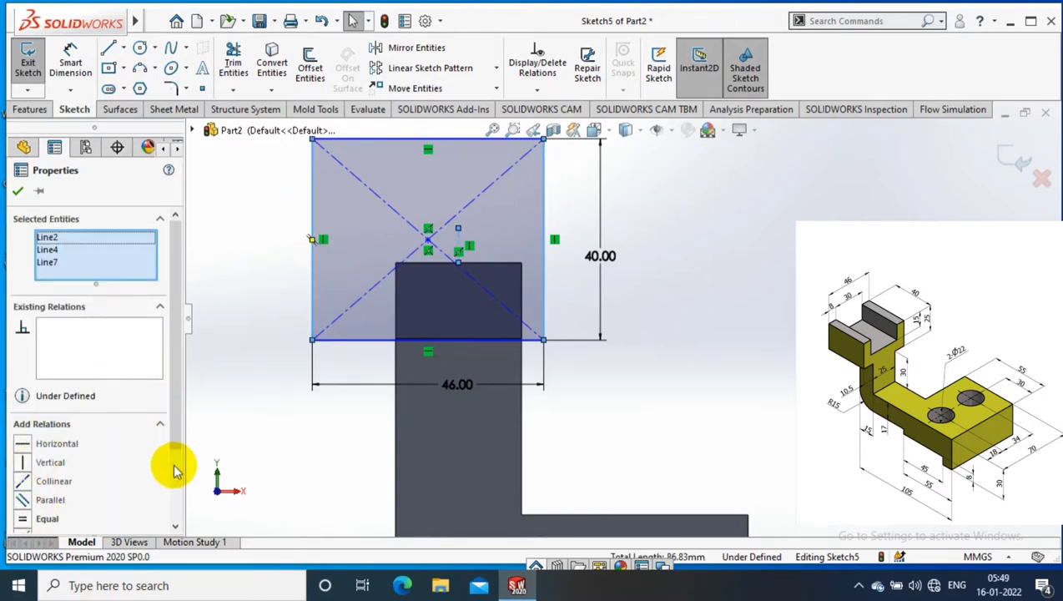
scroll(175, 472, "down", 3)
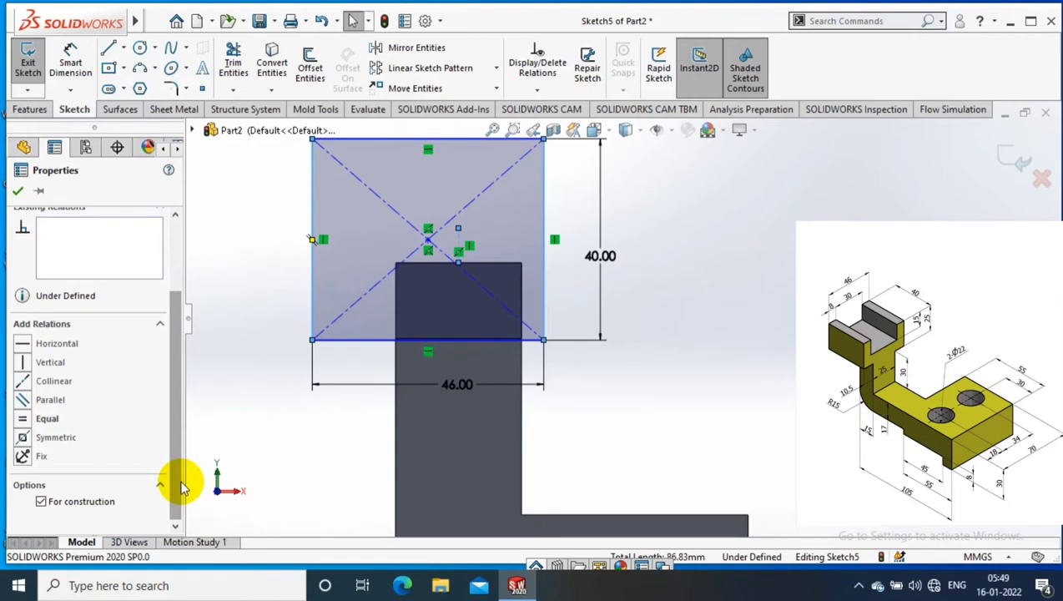
key("Escape")
left_click(464, 244)
left_click(544, 237)
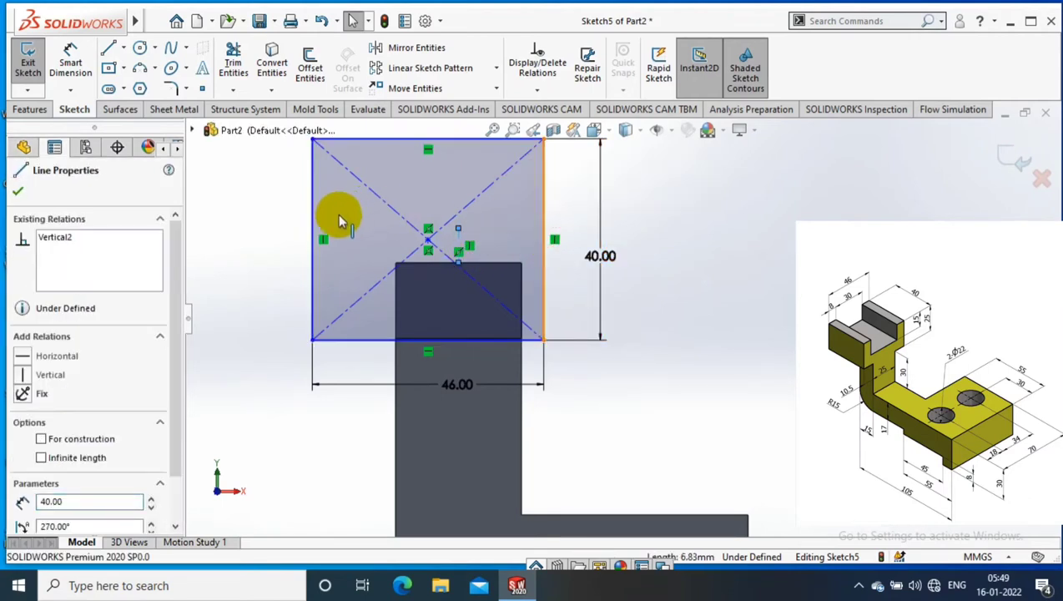
left_click(313, 225, "ctrl")
scroll(174, 396, "down", 3)
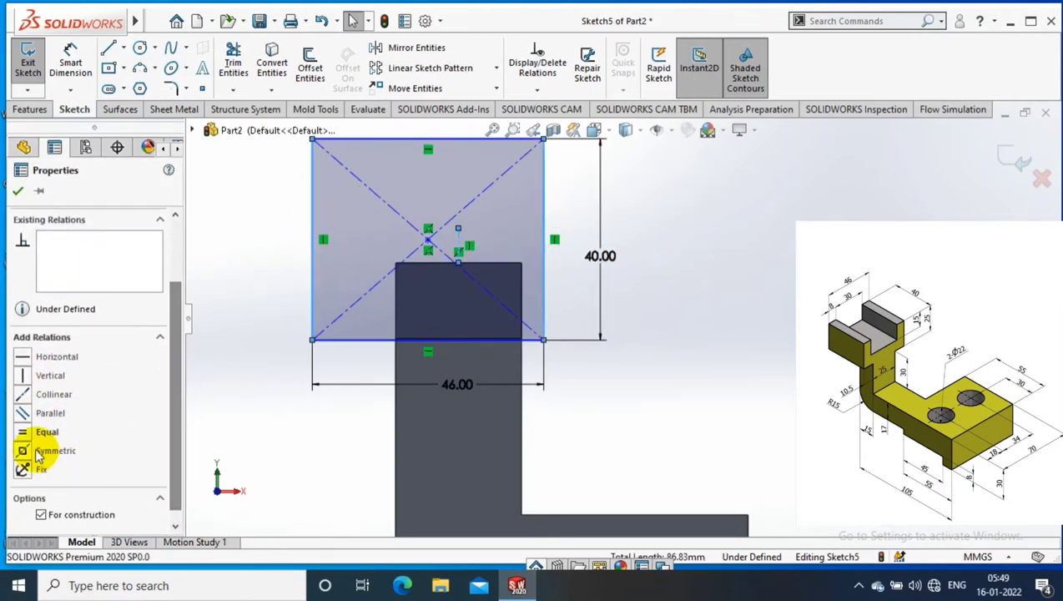
left_click(38, 452)
left_click(17, 191)
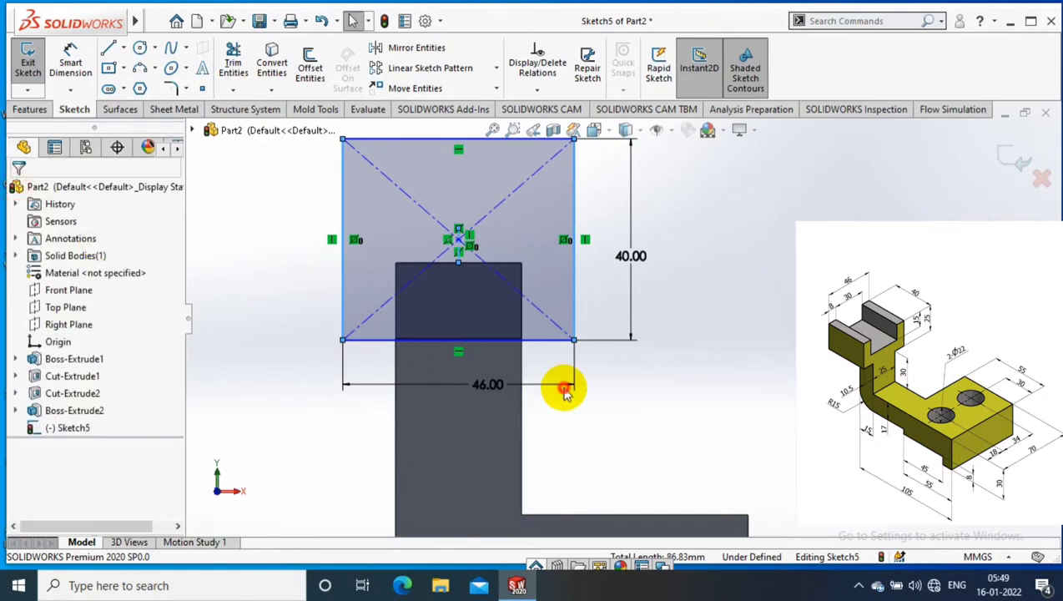
- Make the rectangle's bottom edge collinear with the model edge, fully defining Sketch5
left_click(564, 391)
scroll(525, 359, "down", 3)
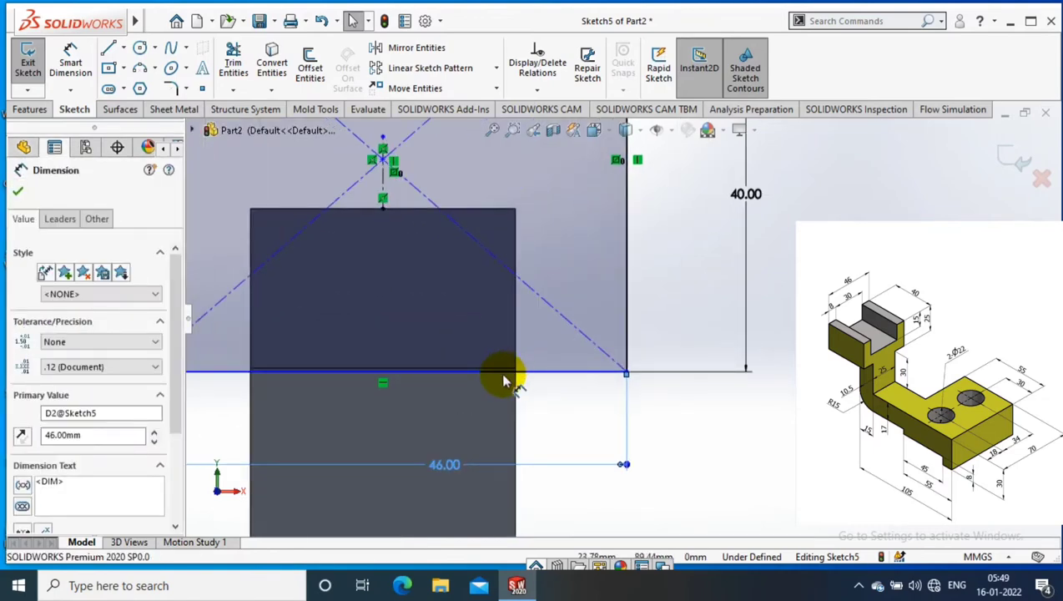
key("Escape")
left_click(473, 377, "ctrl")
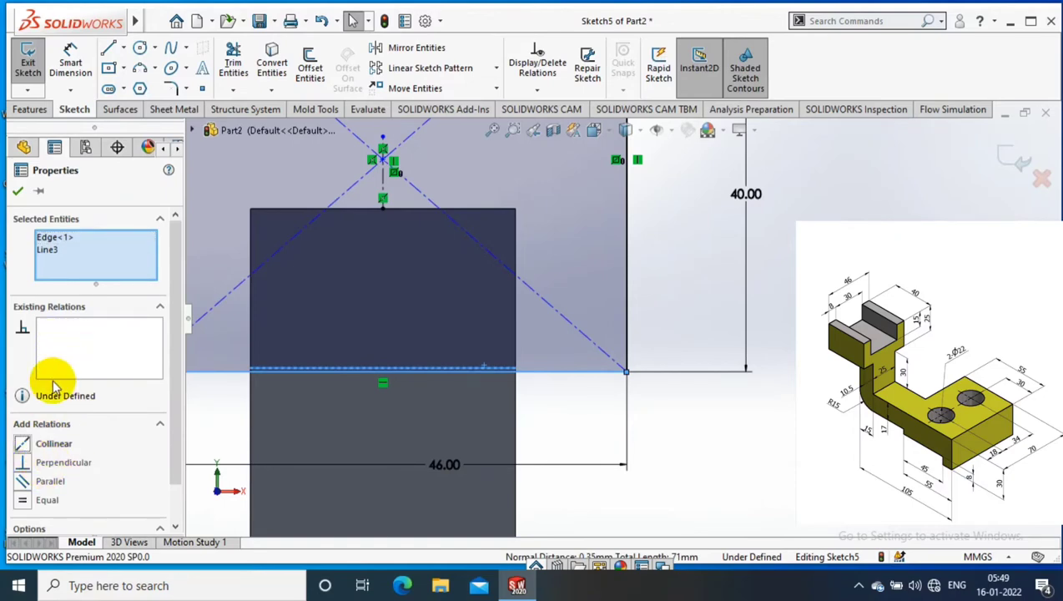
left_click(22, 443)
left_click(18, 190)
- Extrude the rectangle 25 mm as a boss into a new block
scroll(640, 386, "up", 4)
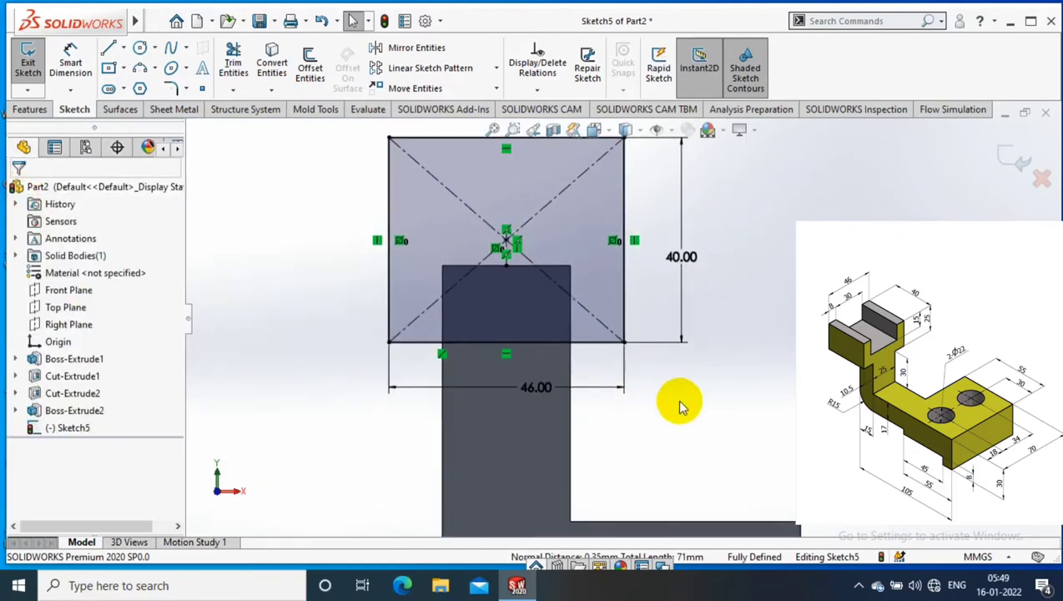
scroll(681, 403, "up", 3)
middle_click_drag(729, 332, 754, 205)
left_click(34, 110)
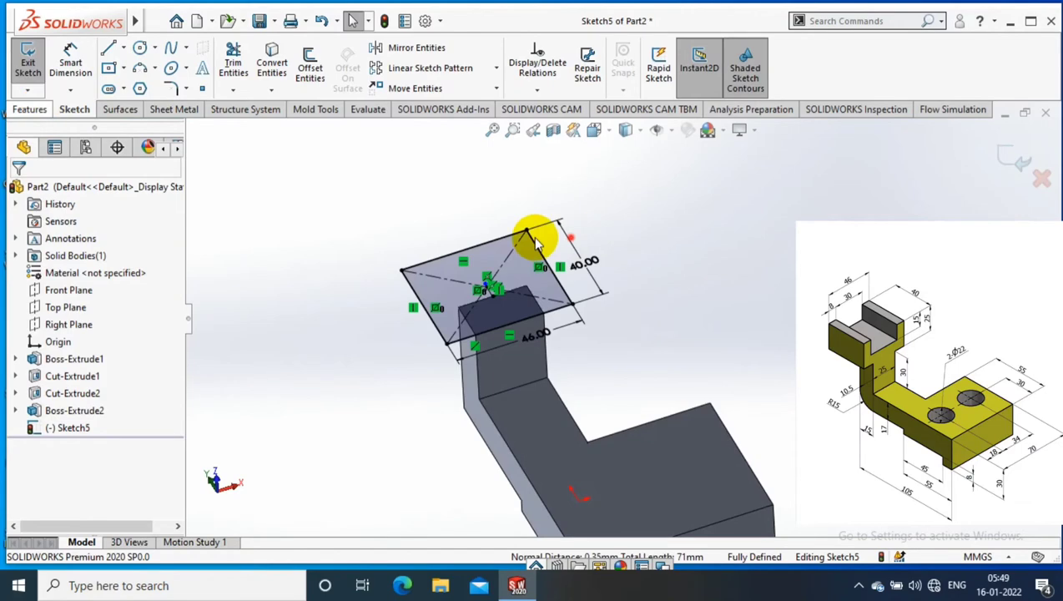
type("2")
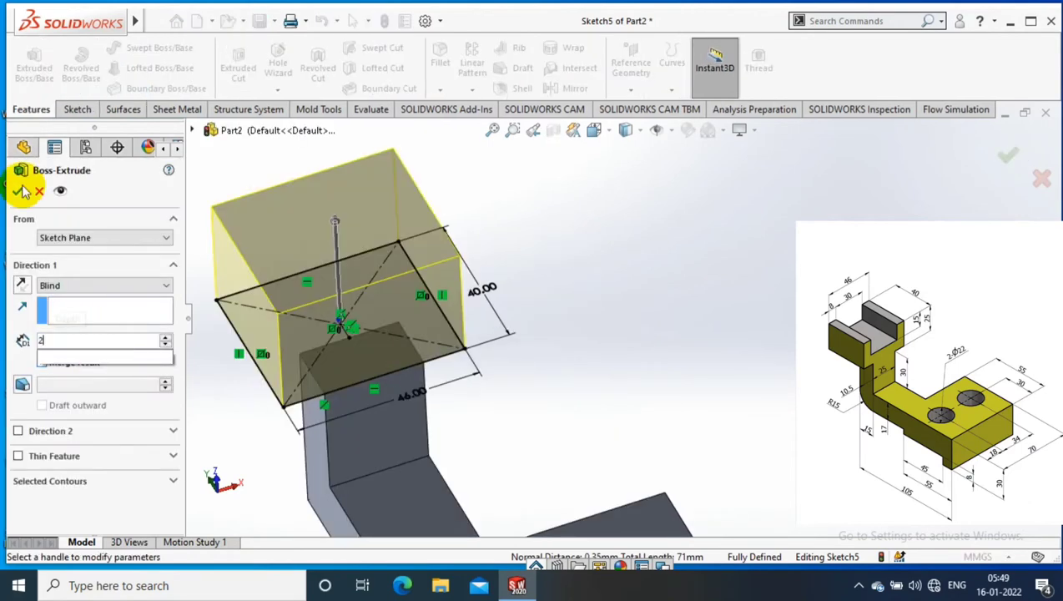
type("5")
key("Return")
left_click(15, 189)
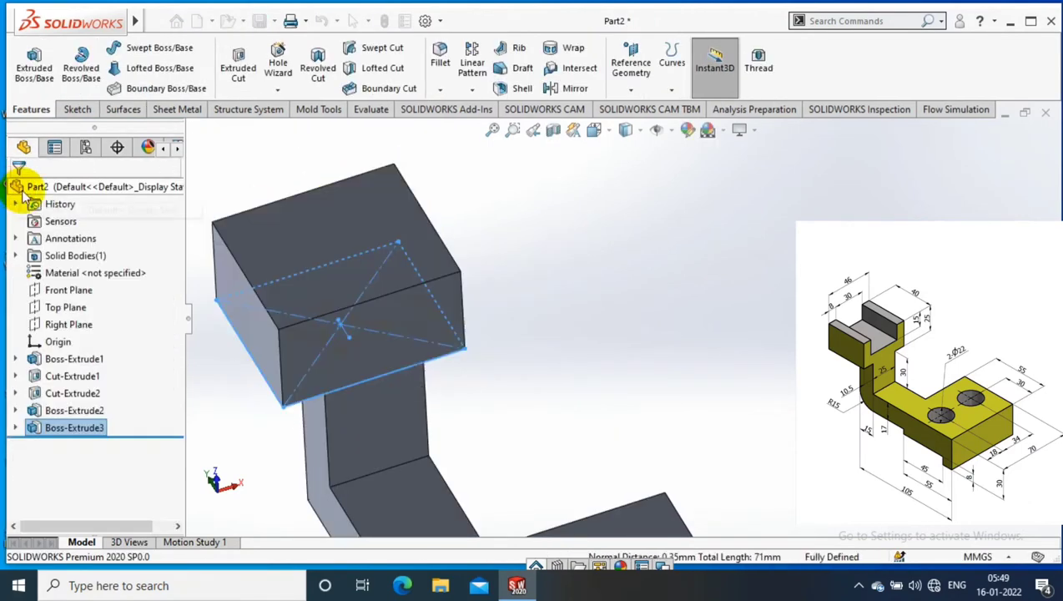
- Start a sketch normal to the top block's face and draw a centre rectangle across it
right_click(368, 218)
left_click(482, 171)
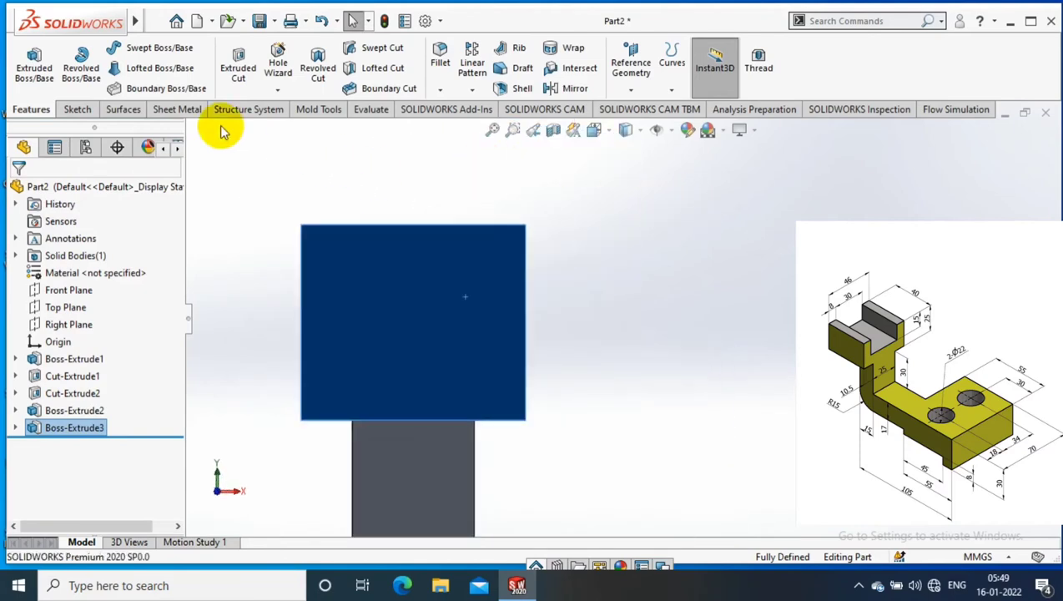
left_click(73, 109)
left_click(108, 67)
left_click(418, 313)
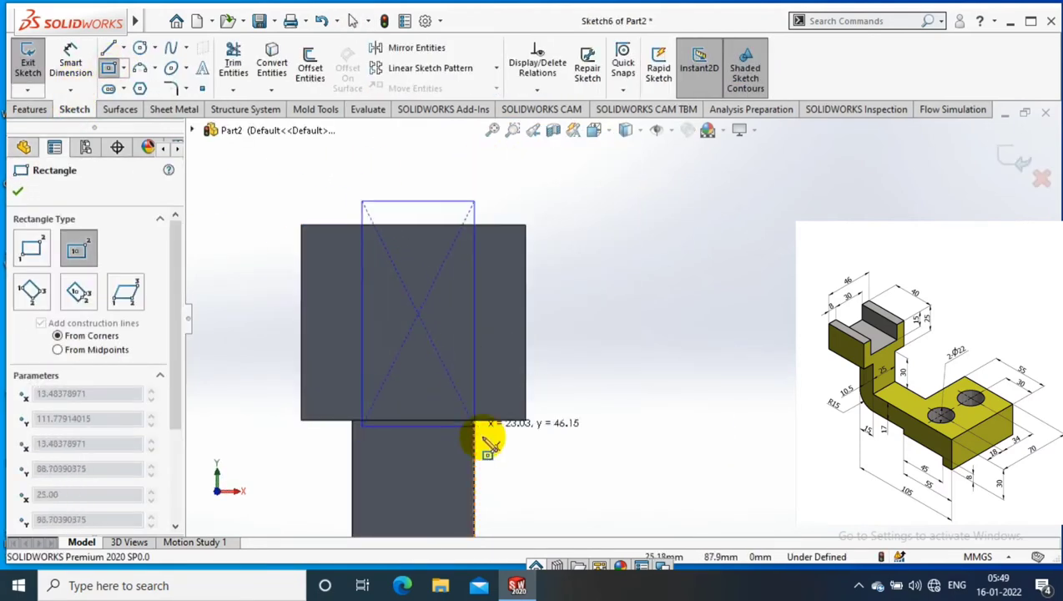
left_click(490, 440)
- Dimension the slot rectangle 8 mm in from both the left and right block edges
left_click(348, 255)
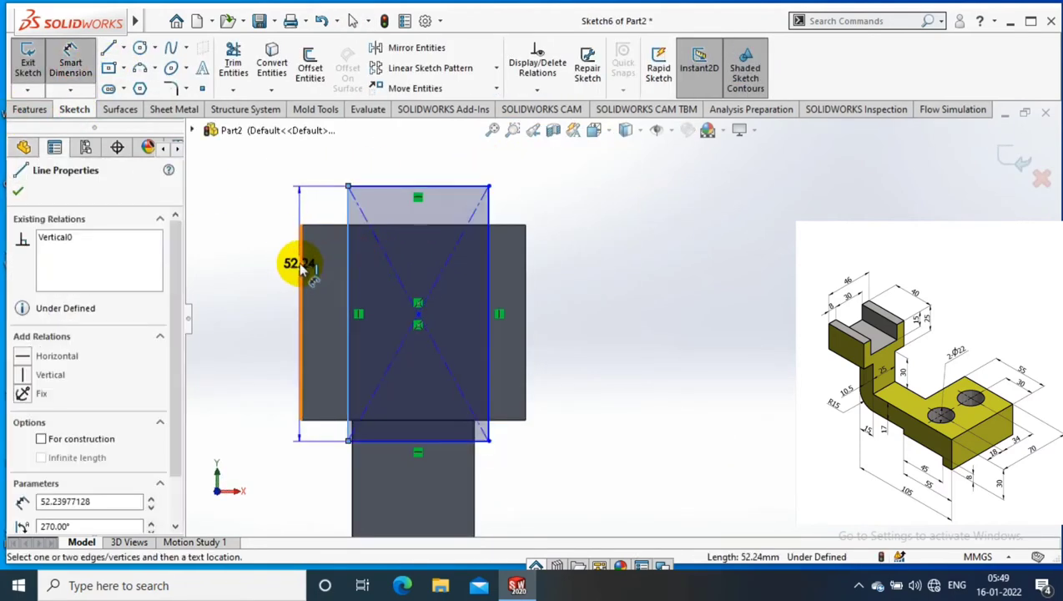
left_click(302, 254)
left_click(295, 180)
type("8")
key("Return")
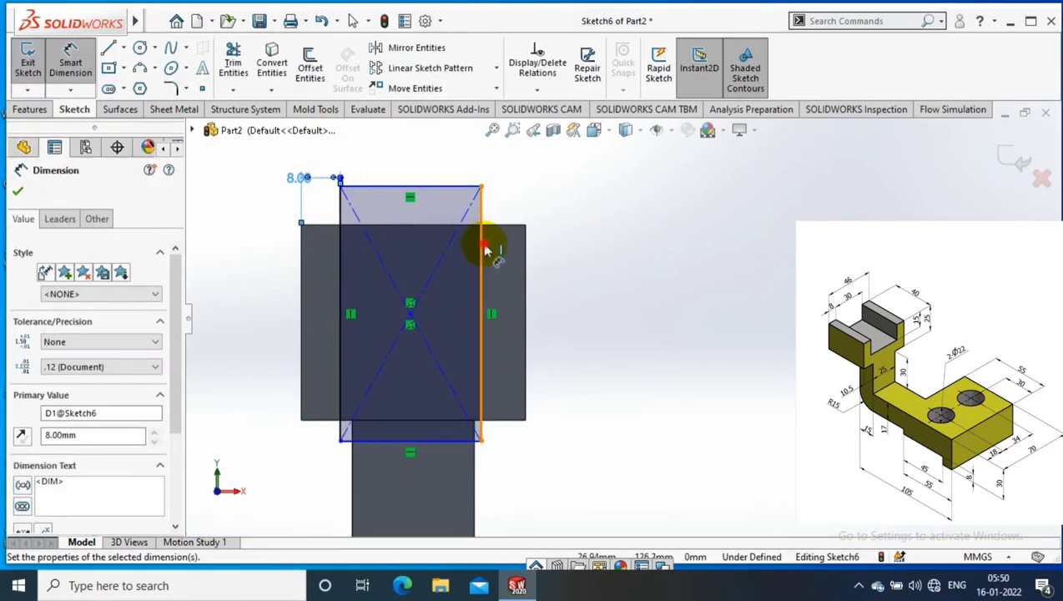
left_click(481, 244)
left_click(523, 252)
left_click(516, 201)
type("8")
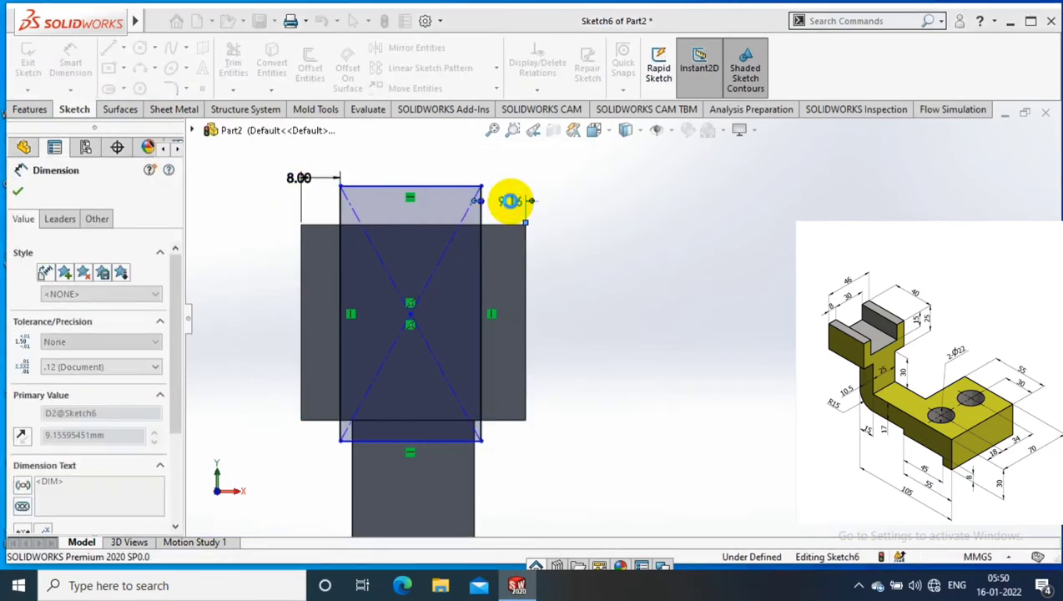
key("Return")
middle_click_drag(569, 254, 546, 273)
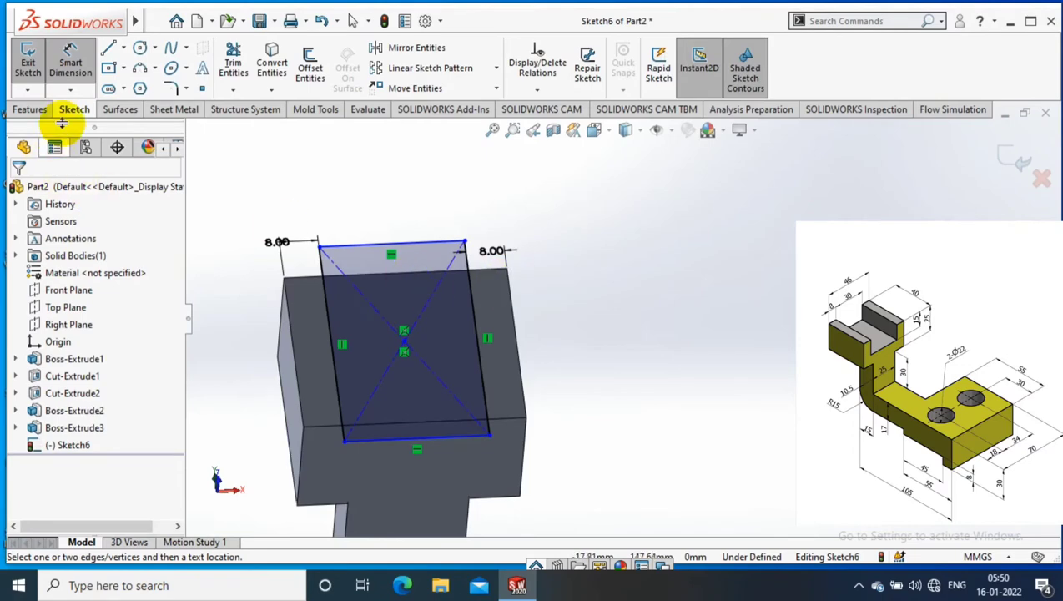
left_click(30, 110)
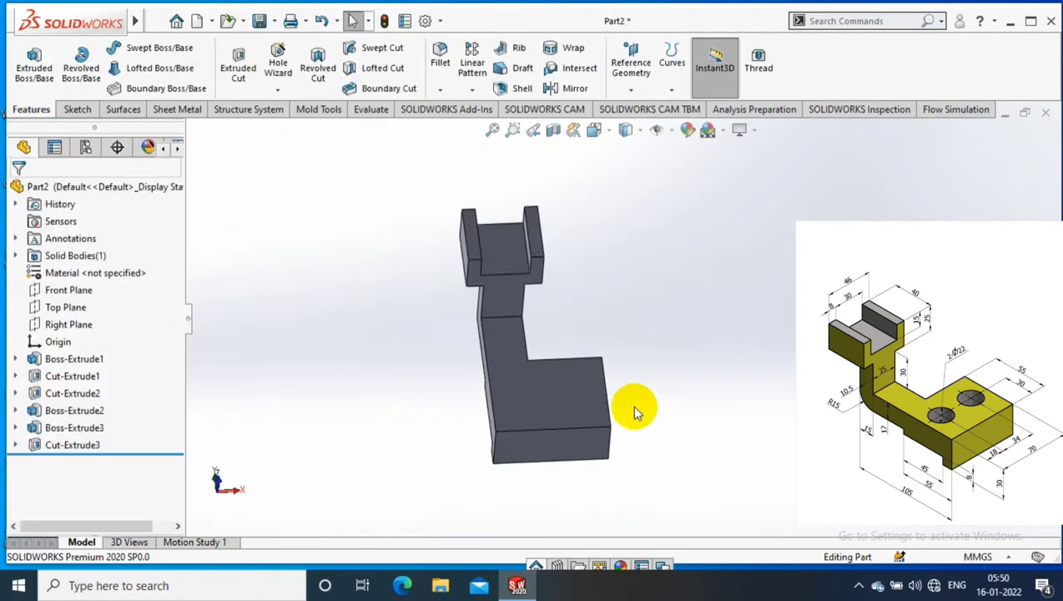
- Start a sketch on the base face and draw two circles for the holes
right_click(567, 392)
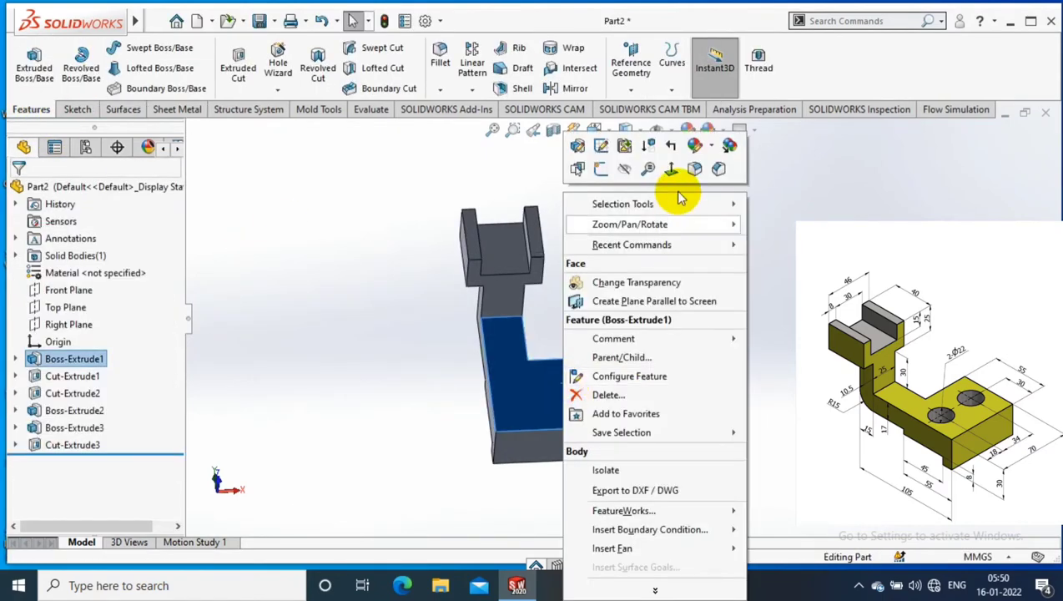
left_click(75, 109)
left_click(28, 62)
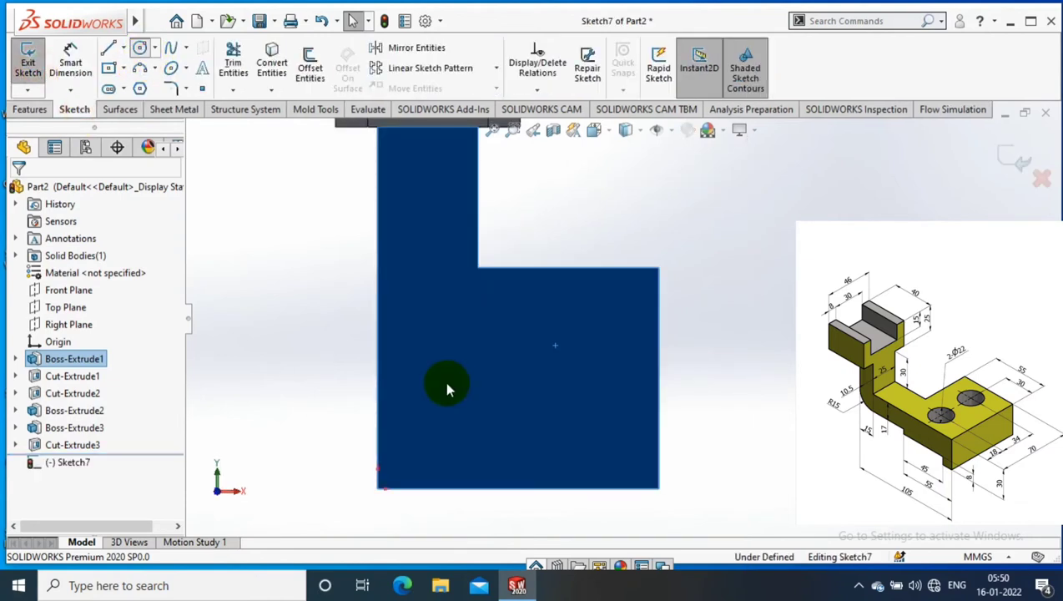
scroll(453, 384, "down", 1)
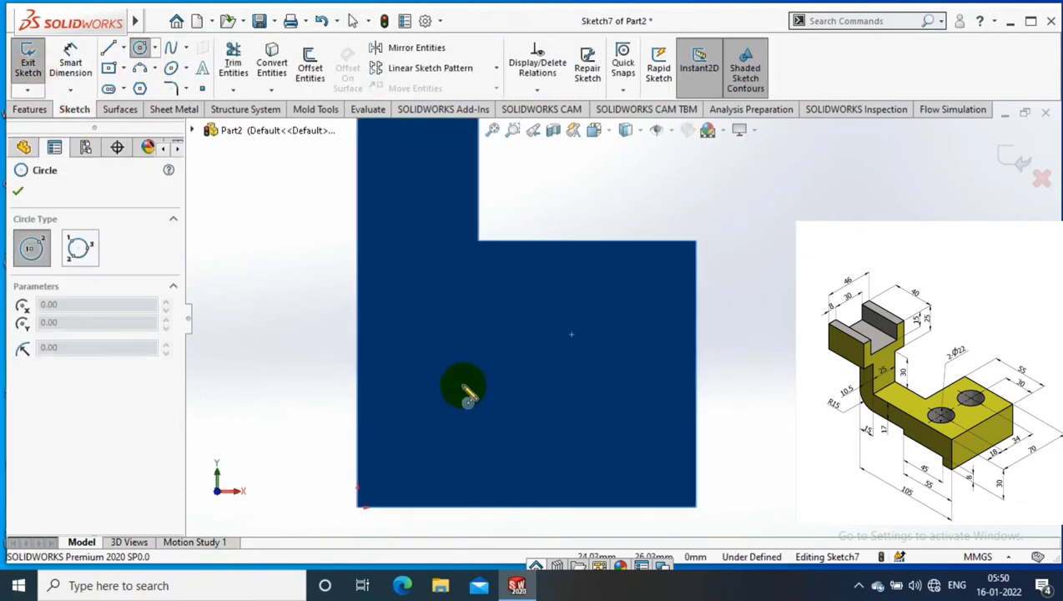
left_click(455, 387)
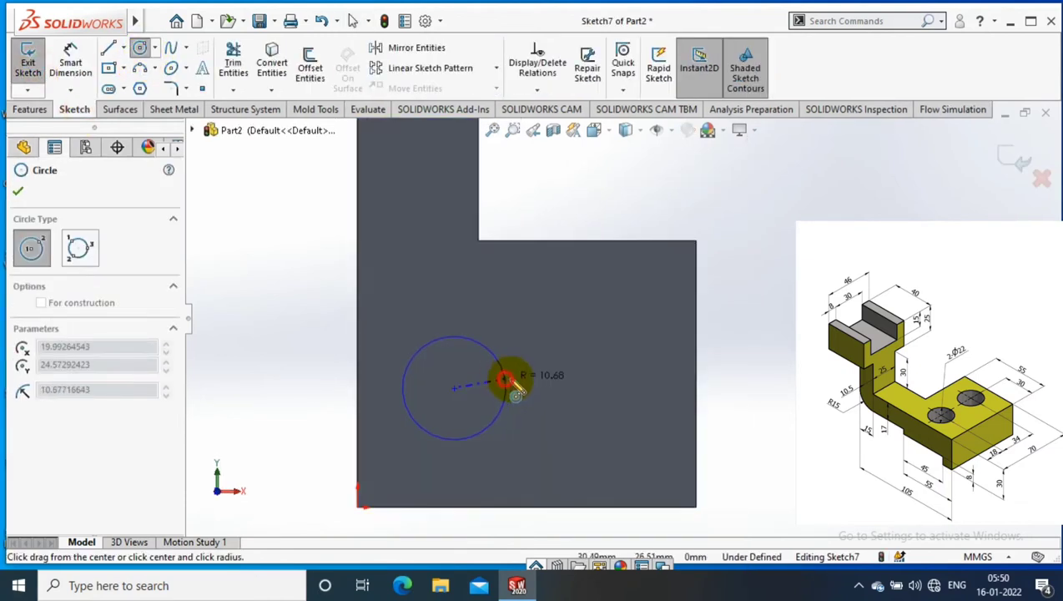
left_click(608, 382)
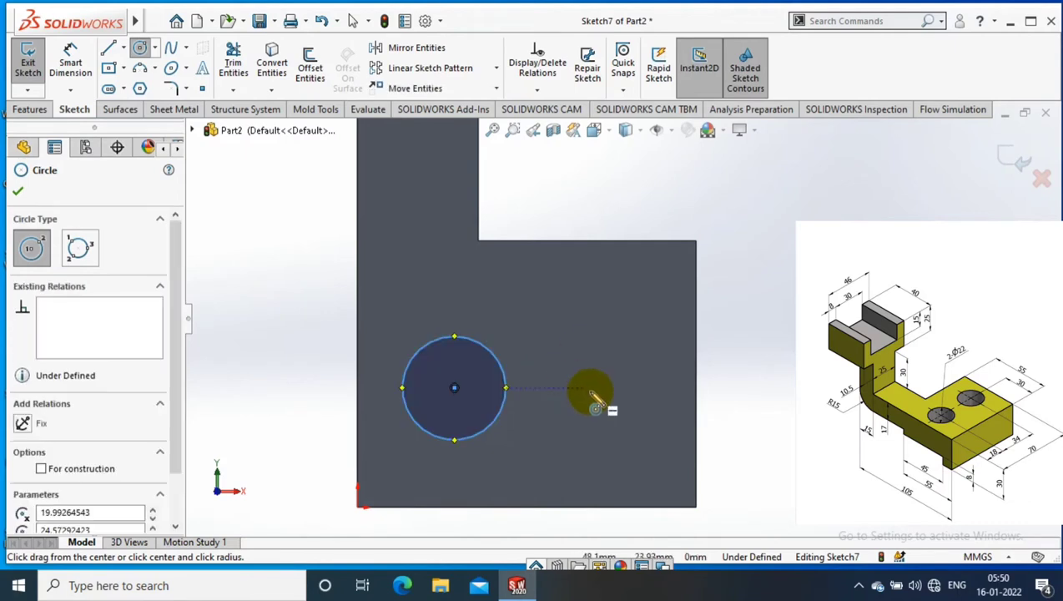
left_click(590, 388)
left_click(72, 62)
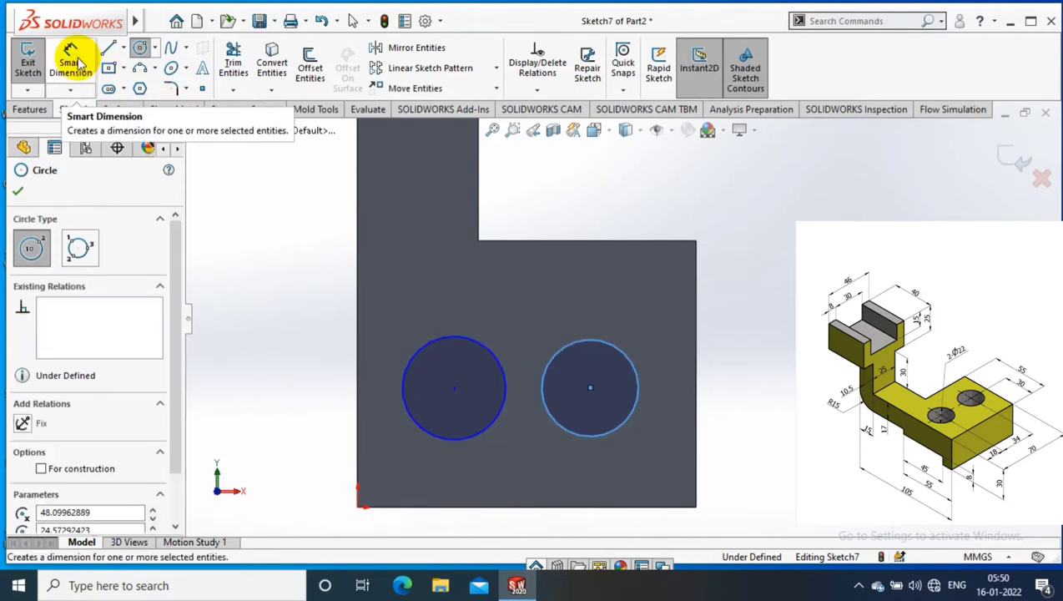
- Dimension both the right and left circles to Ø22 mm
left_click(455, 356)
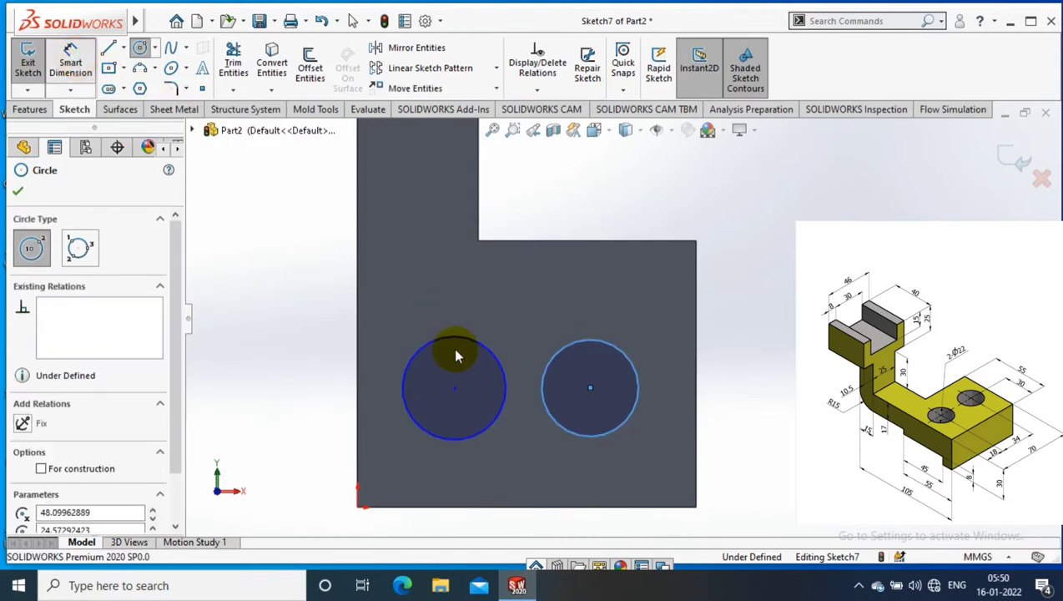
left_click(636, 373)
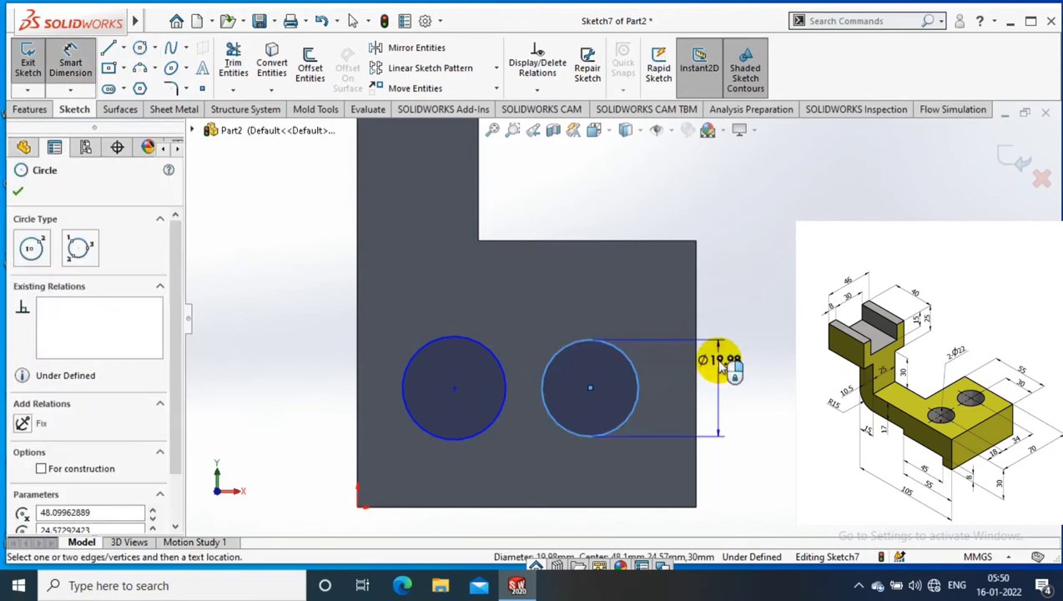
left_click(790, 388)
key("Return")
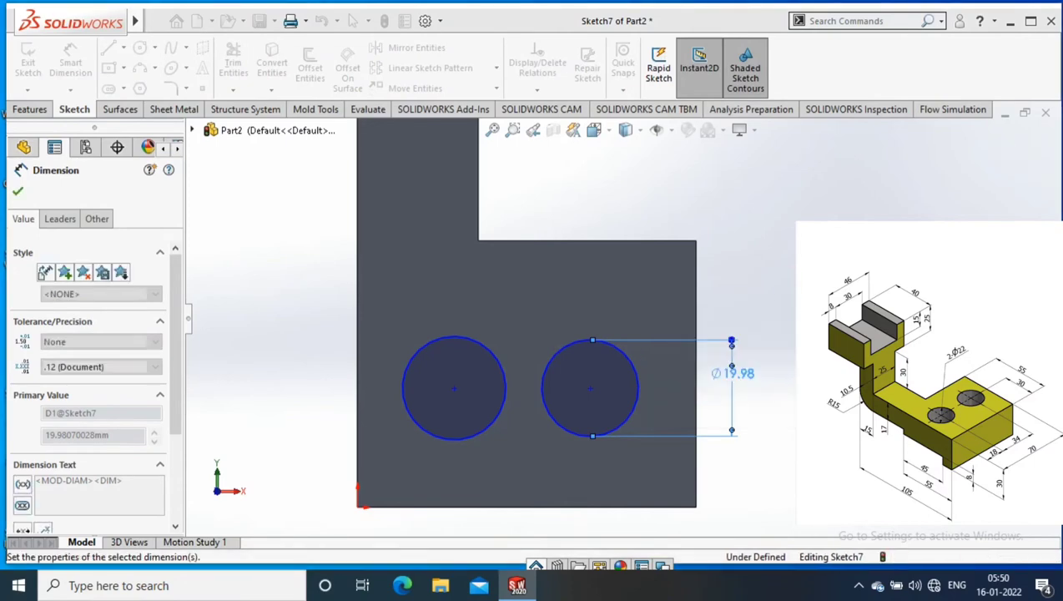
left_click(503, 354)
left_click(351, 380)
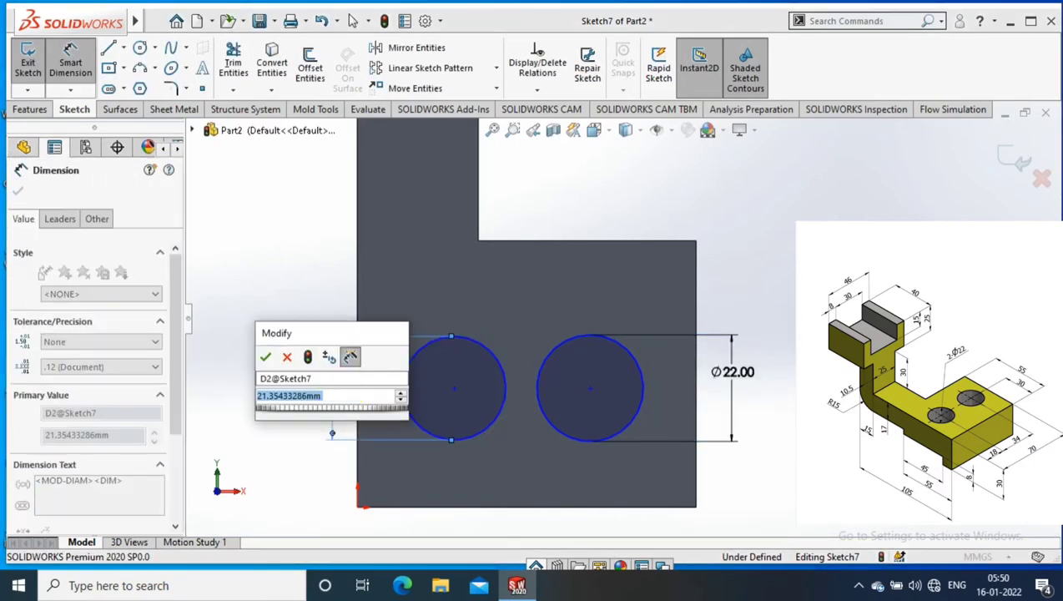
type("22")
key("Return")
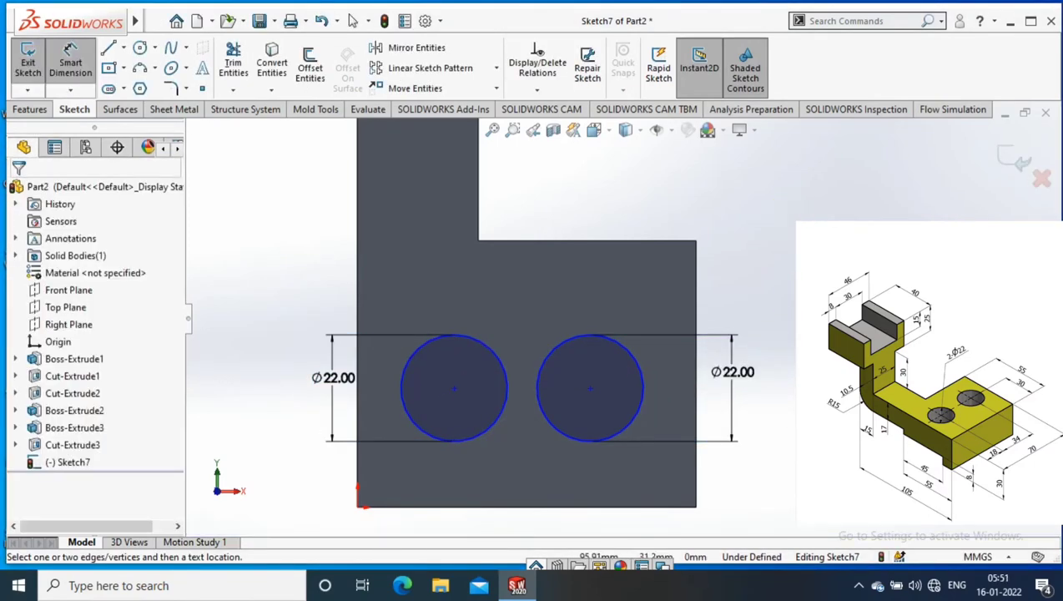
- Place the right hole centre 30 mm above the bottom edge and make both centres horizontal
left_click(590, 388)
left_click(656, 506)
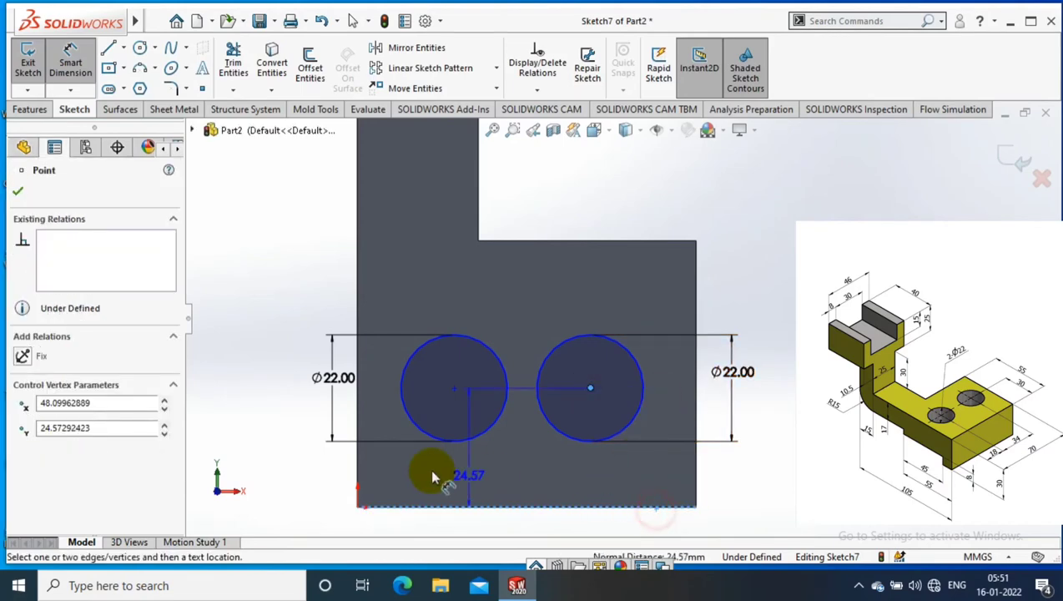
left_click(282, 467)
type("30")
key("Return")
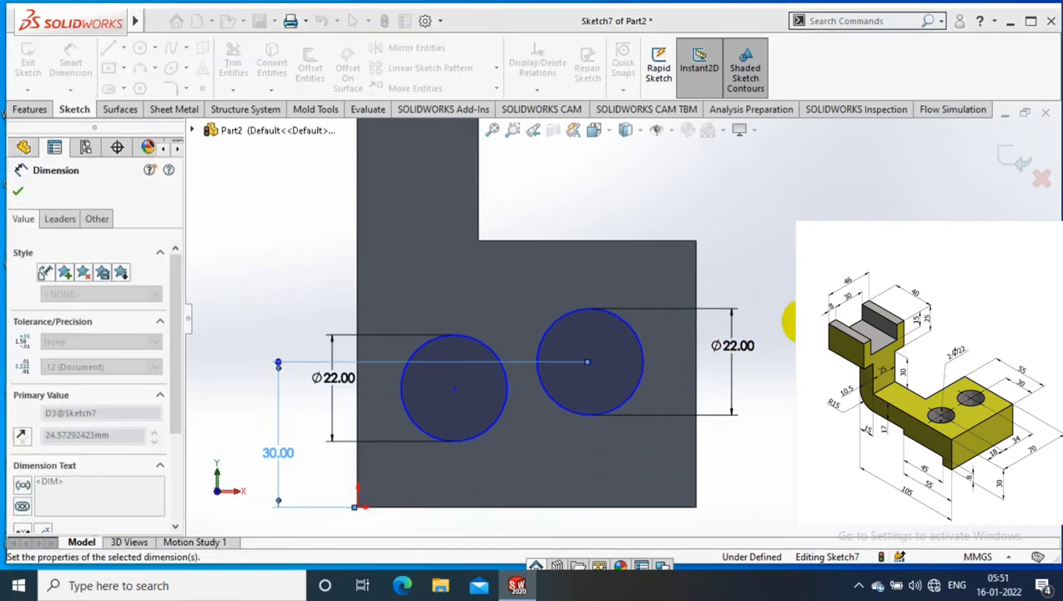
left_click(790, 322)
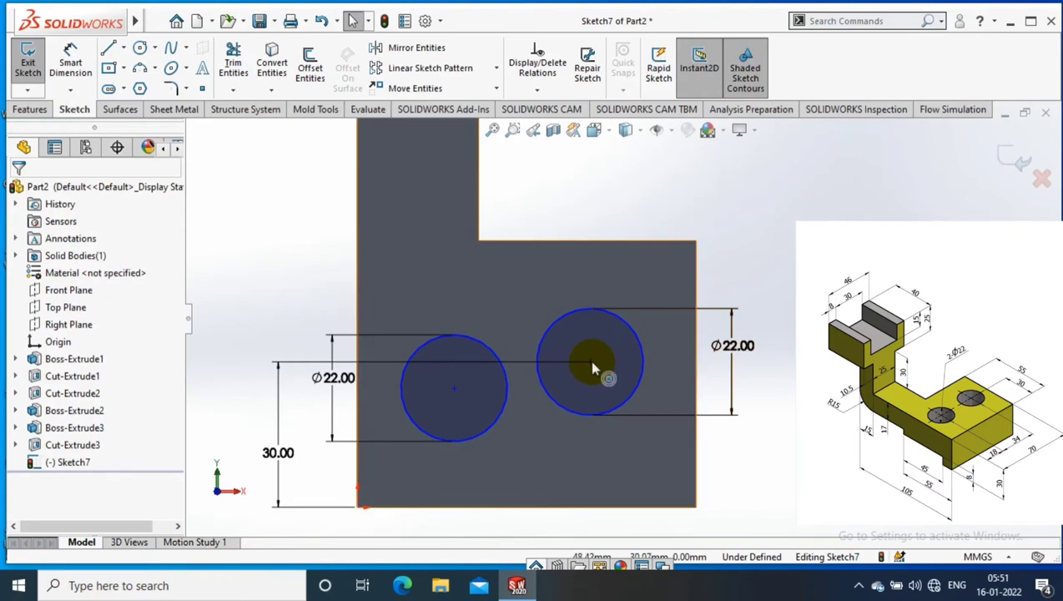
left_click(590, 361)
left_click(453, 394, "ctrl")
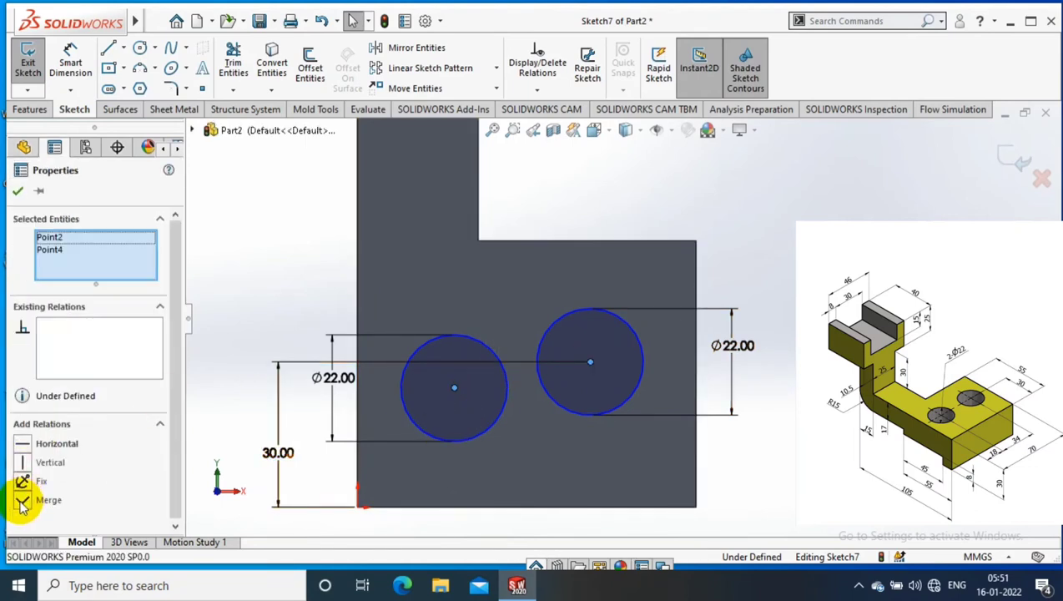
left_click(35, 448)
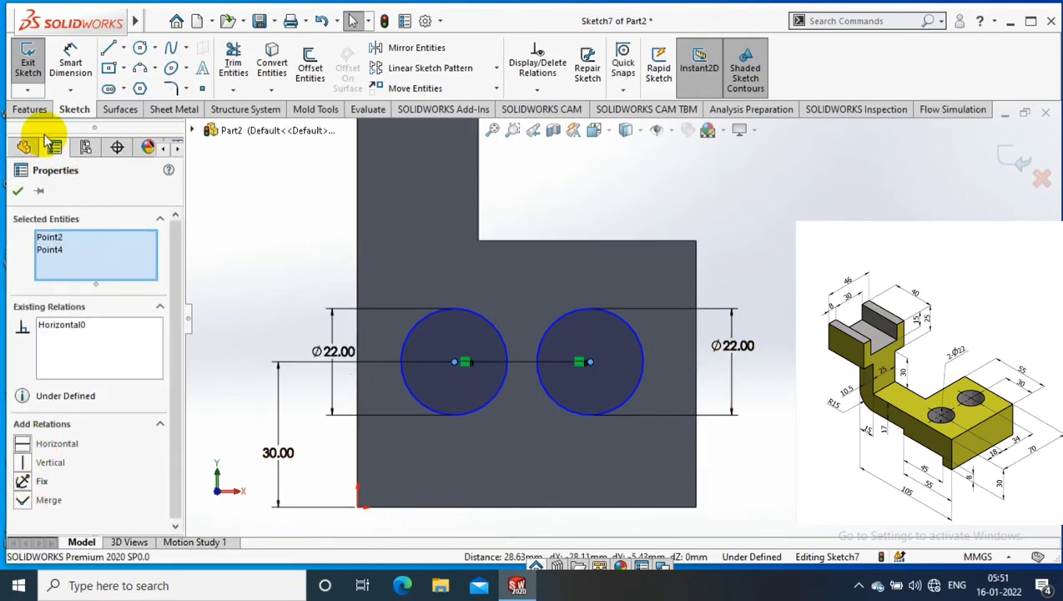
key("Escape")
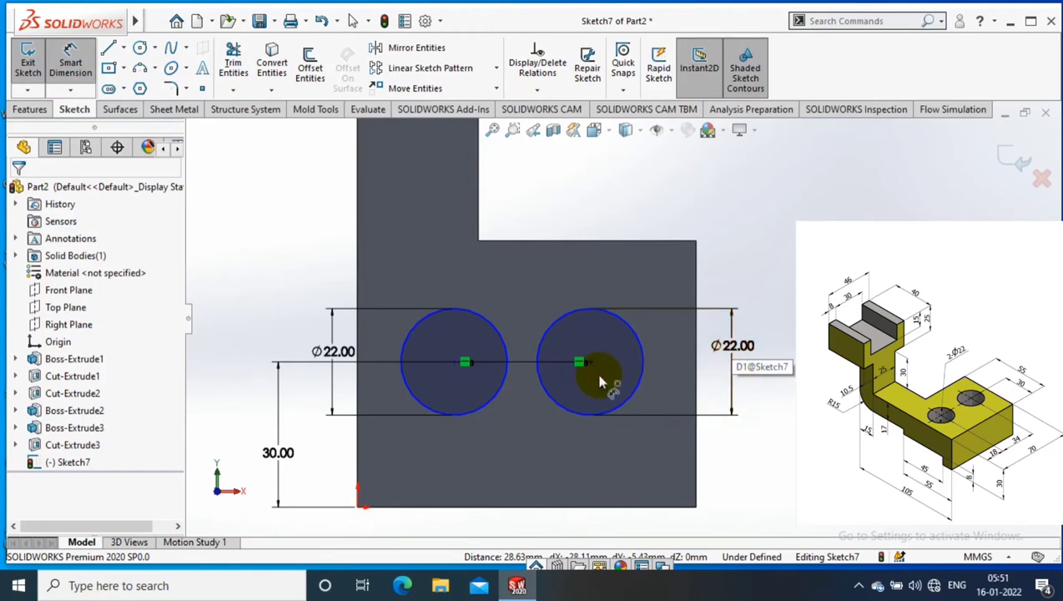
- Space the hole centres 34 mm apart and 14.10 mm from the left edge
left_click(589, 366)
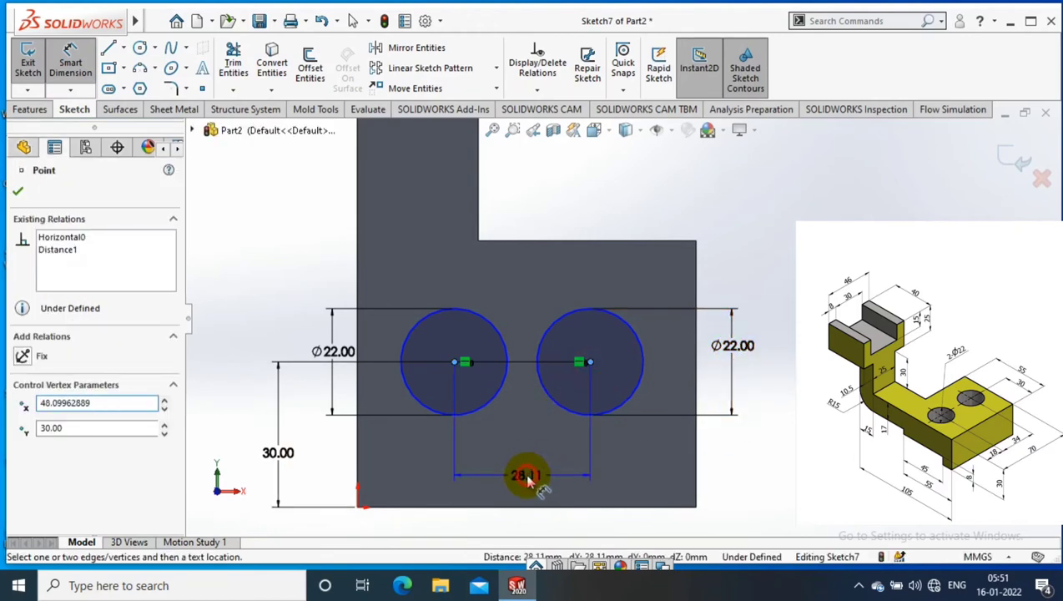
left_click(527, 482)
left_click_drag(454, 364, 423, 365)
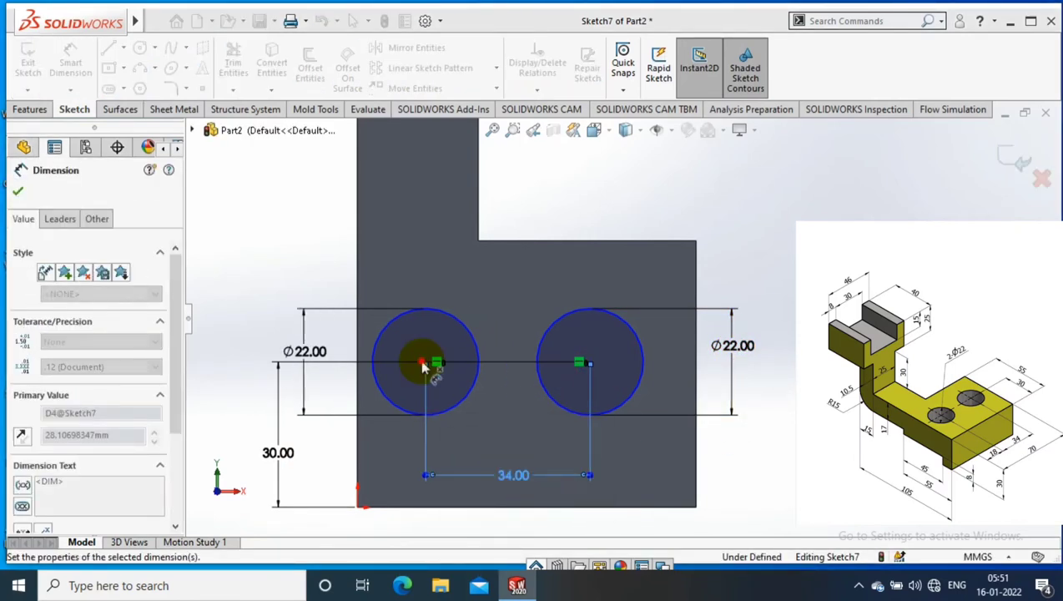
left_click(423, 364)
left_click(359, 439)
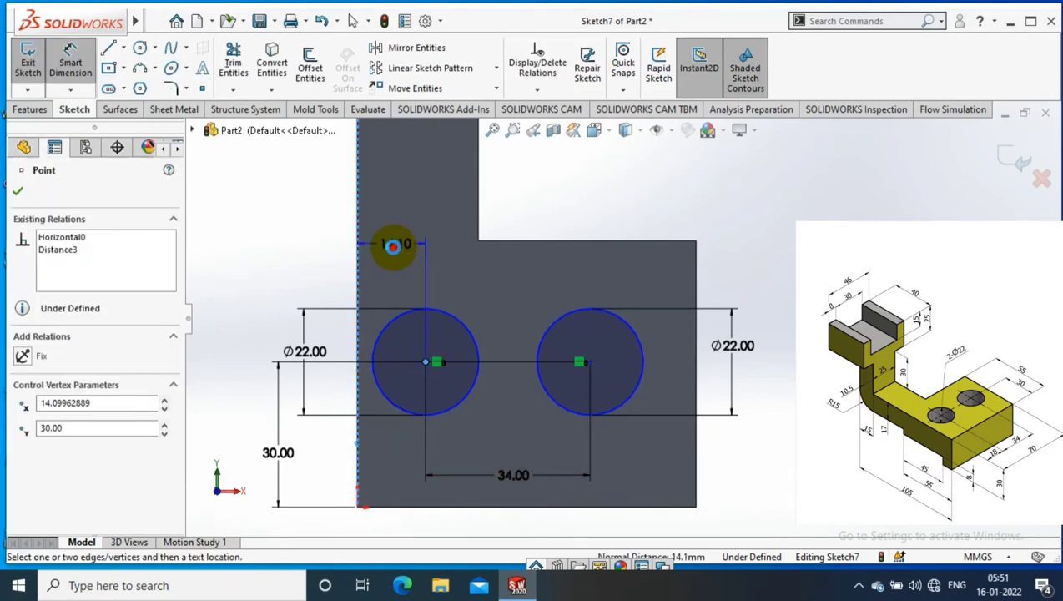
left_click(393, 246)
key("Return")
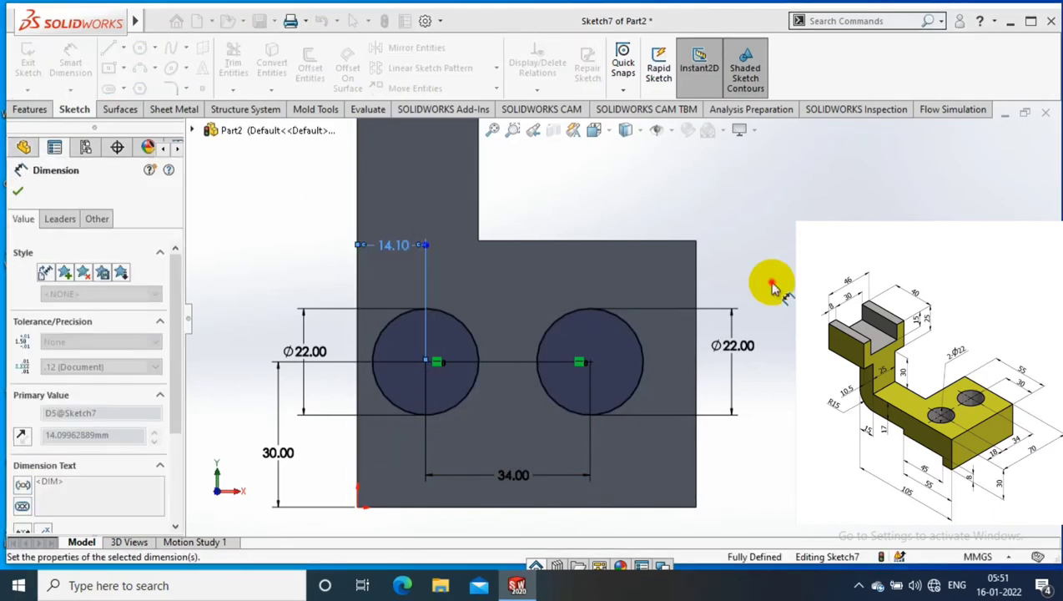
key("Escape")
scroll(774, 288, "up", 3)
middle_click_drag(765, 256, 752, 191)
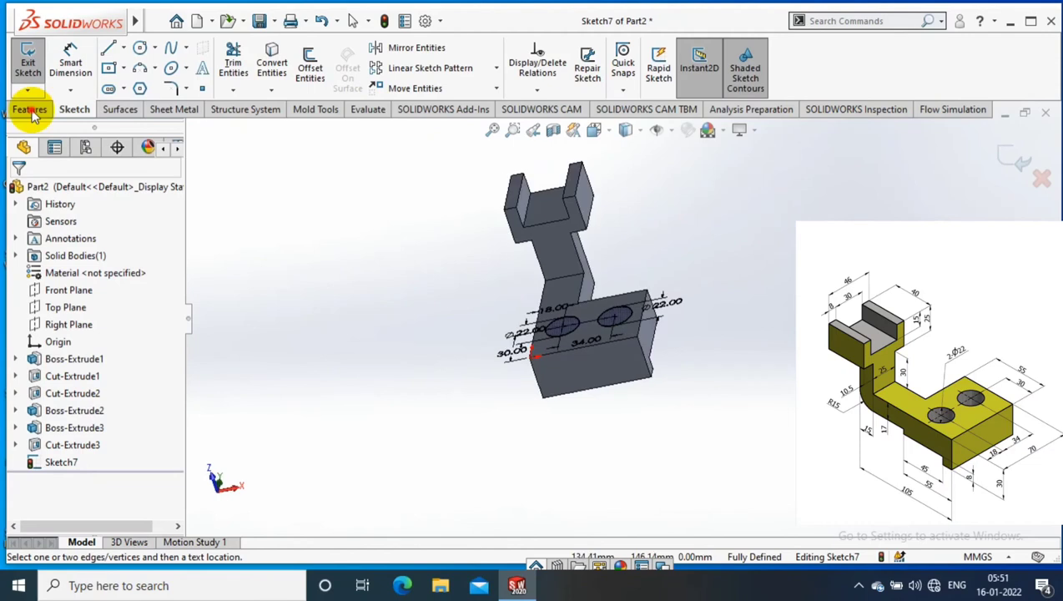
- Extruded Cut the hole sketch with Through All - Both end condition
left_click(30, 109)
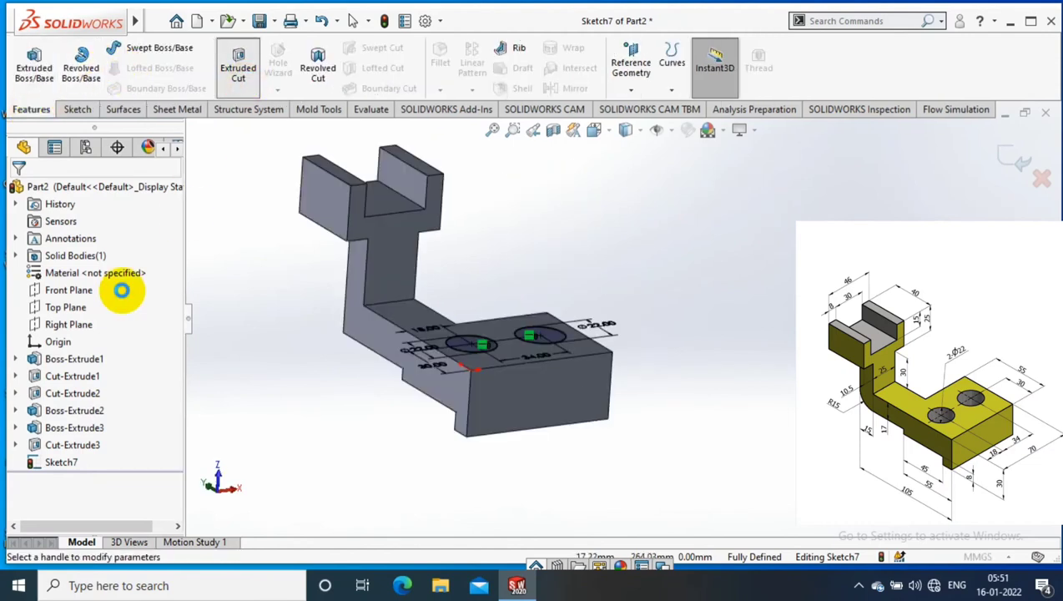
left_click(136, 284)
left_click(78, 310)
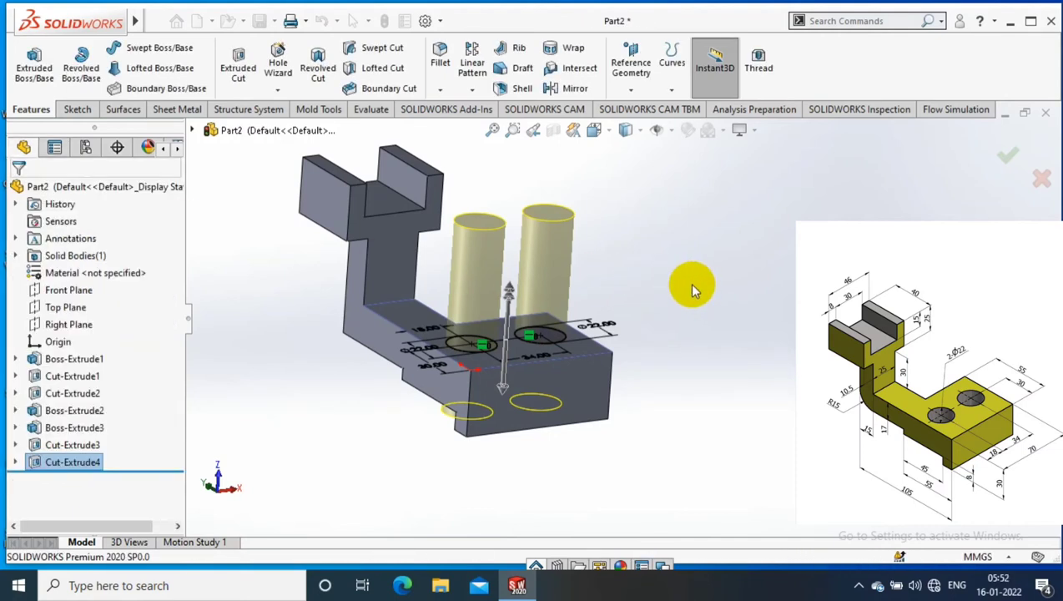
mouse_move(691, 284)
middle_mouse_down()
mouse_move(341, 408)
mouse_move(402, 435)
mouse_move(428, 209)
middle_mouse_up()
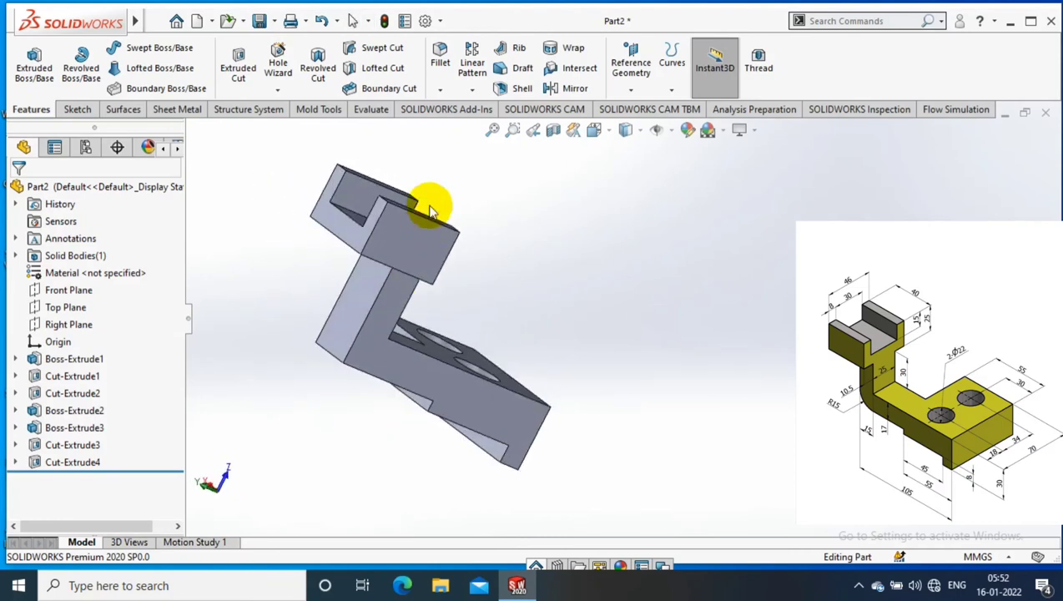
- Add a 15 mm constant-size fillet to the inside edge between upright and base
left_click(439, 89)
left_click(447, 115)
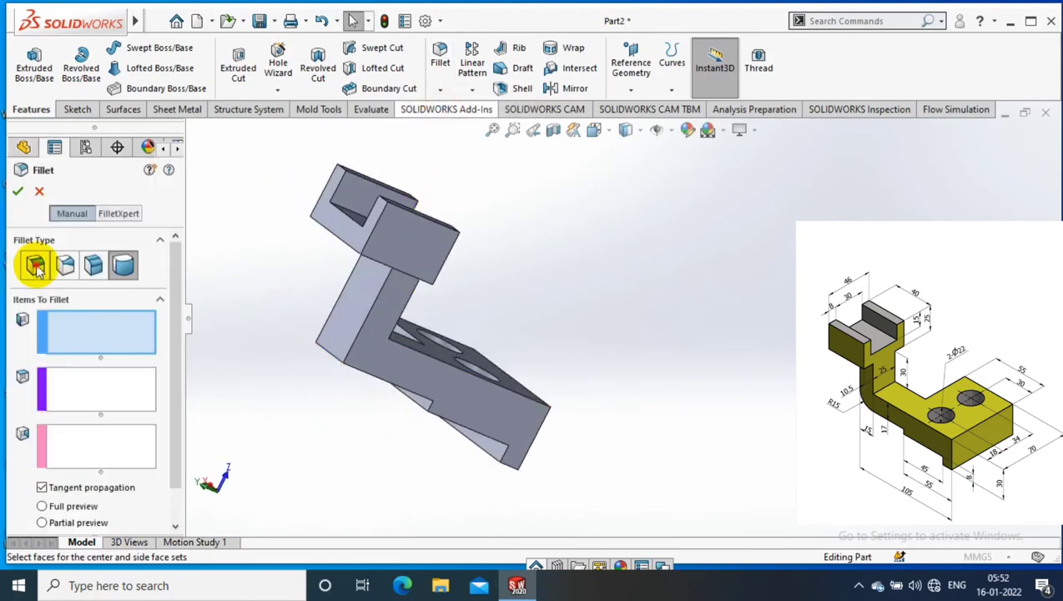
left_click(35, 265)
left_click(330, 360)
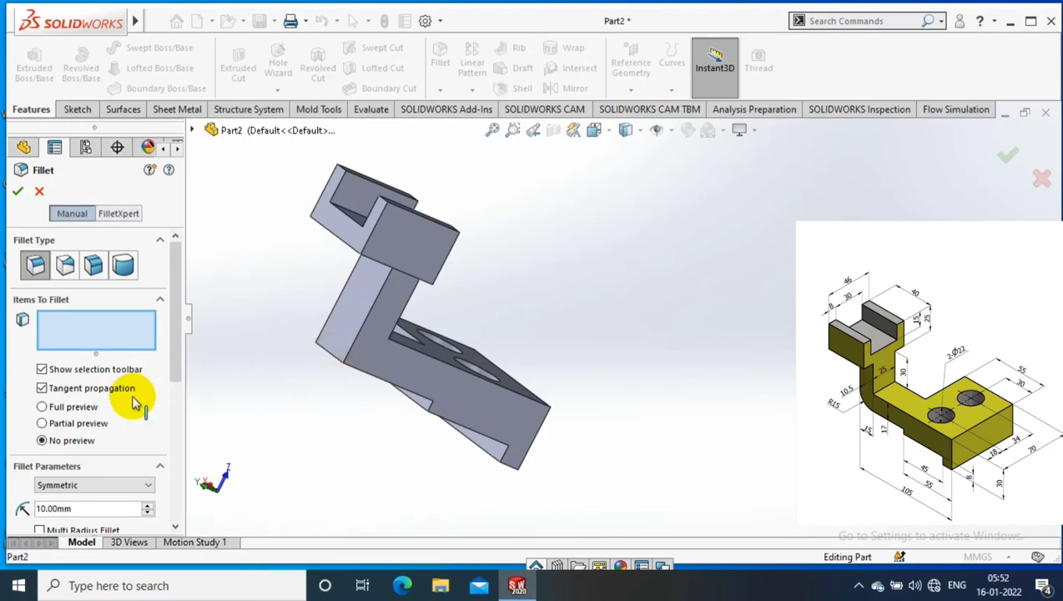
scroll(109, 386, "down", 3)
left_click(90, 331)
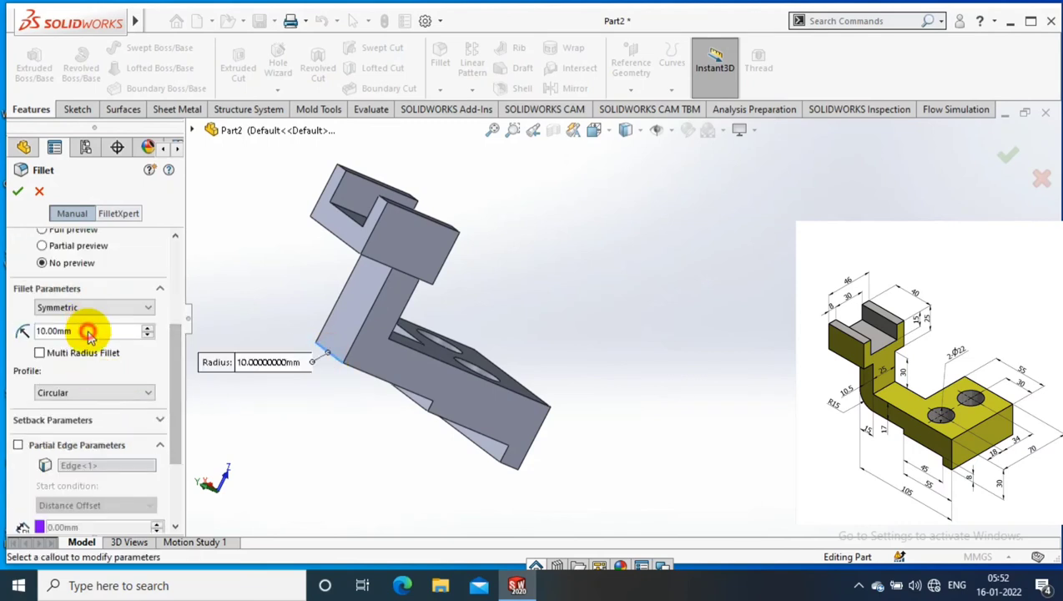
type("15")
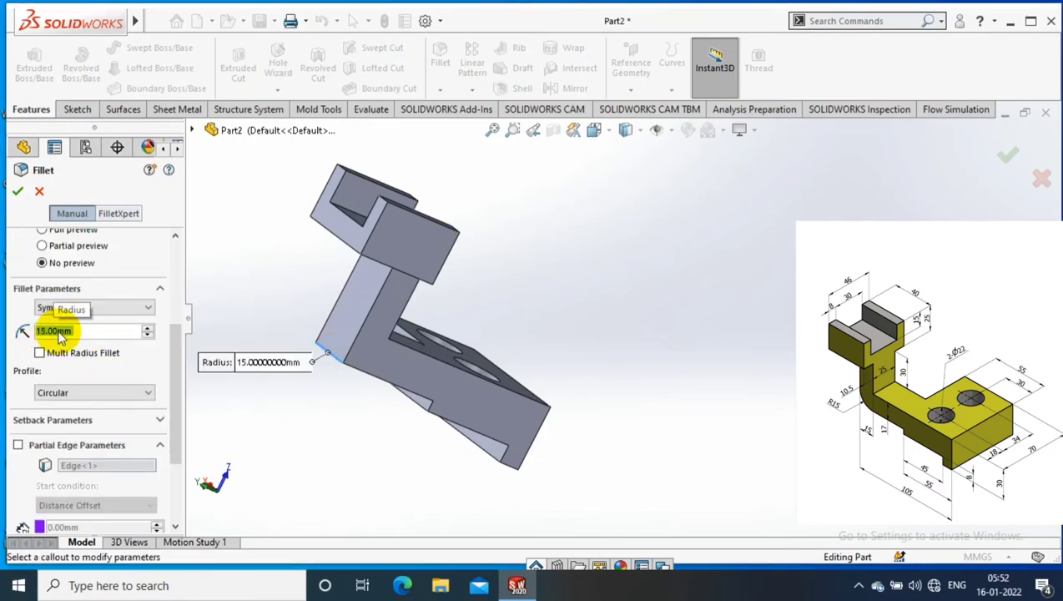
key("Return")
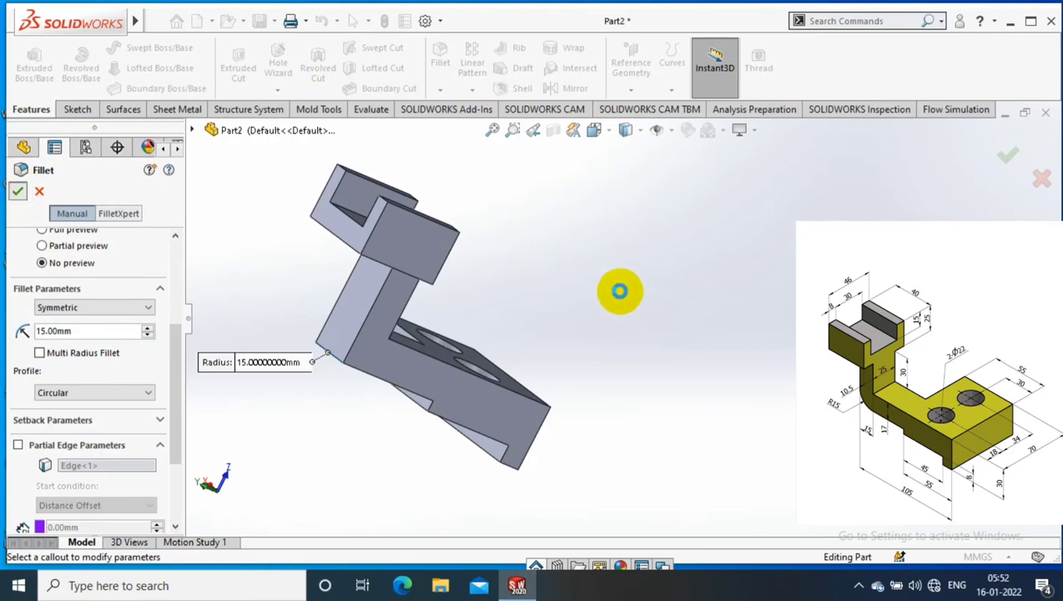
middle_click_drag(618, 289, 599, 324)
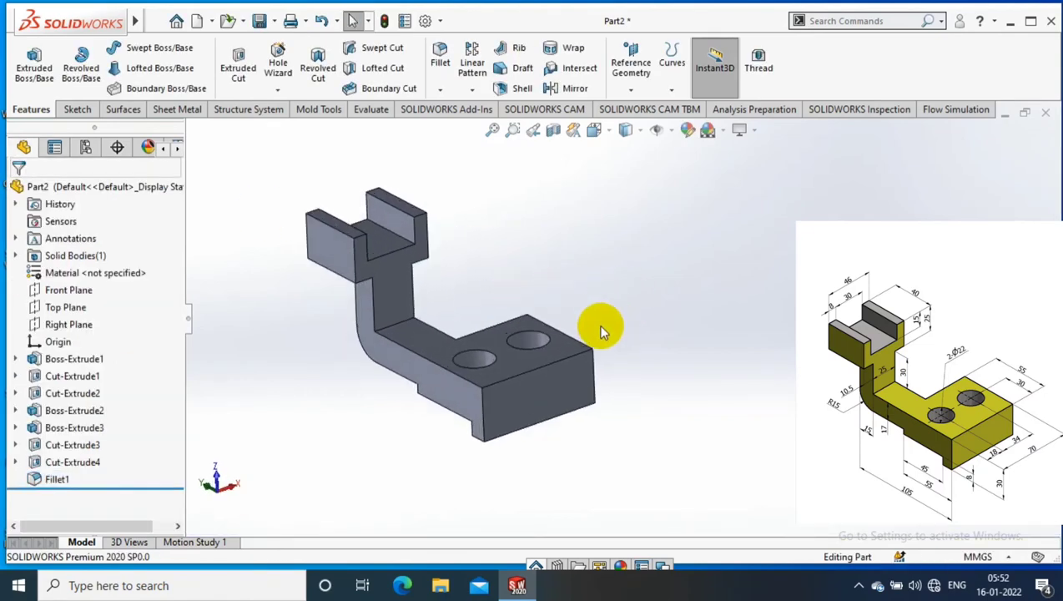
- Apply a yellow appearance to the whole part (Part2)
right_click(442, 360)
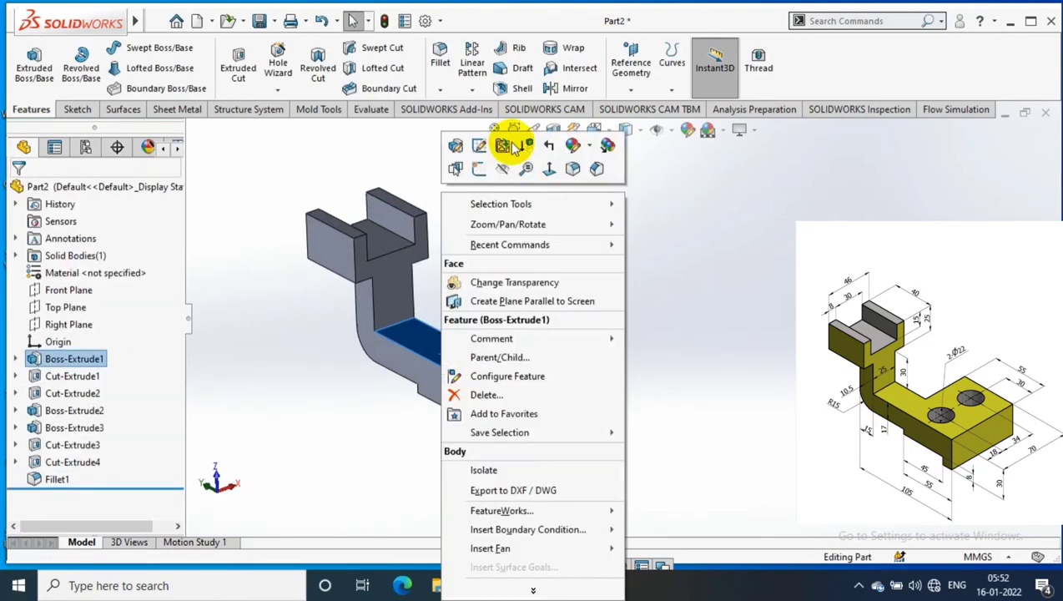
left_click(575, 145)
left_click(589, 227)
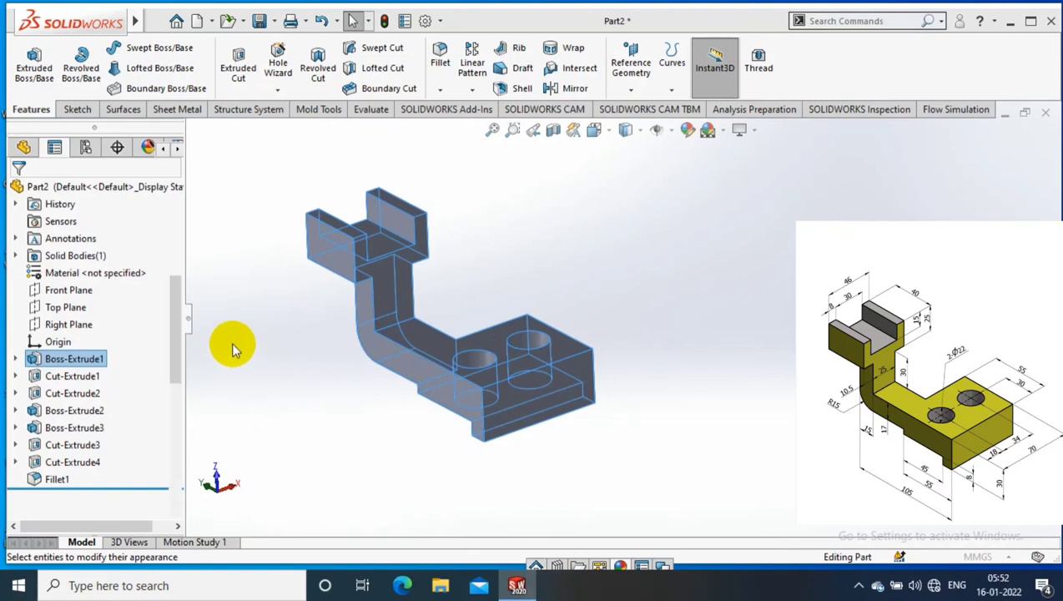
left_click(77, 511)
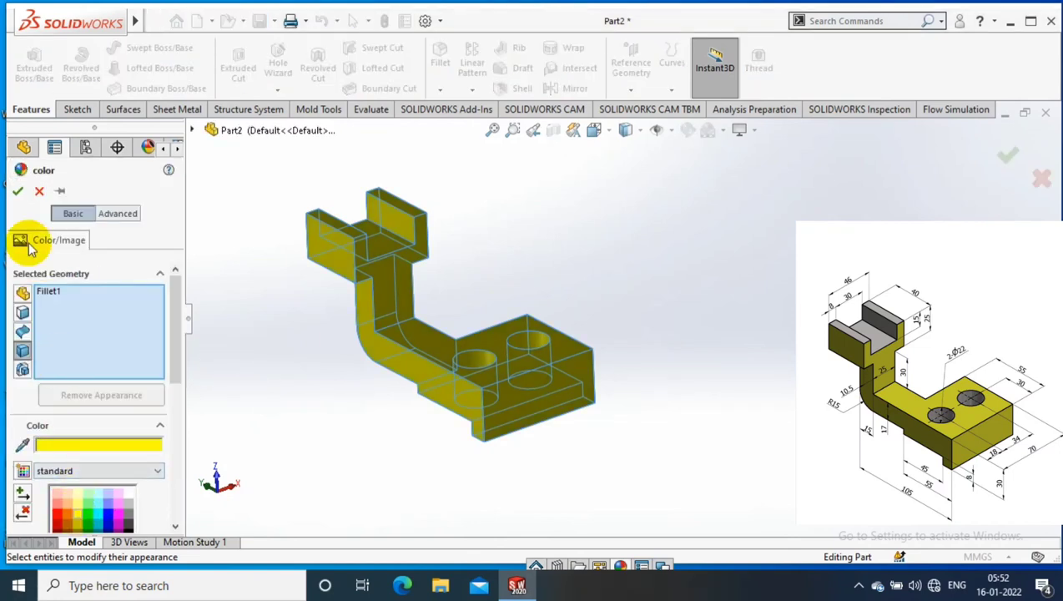
key("Return")
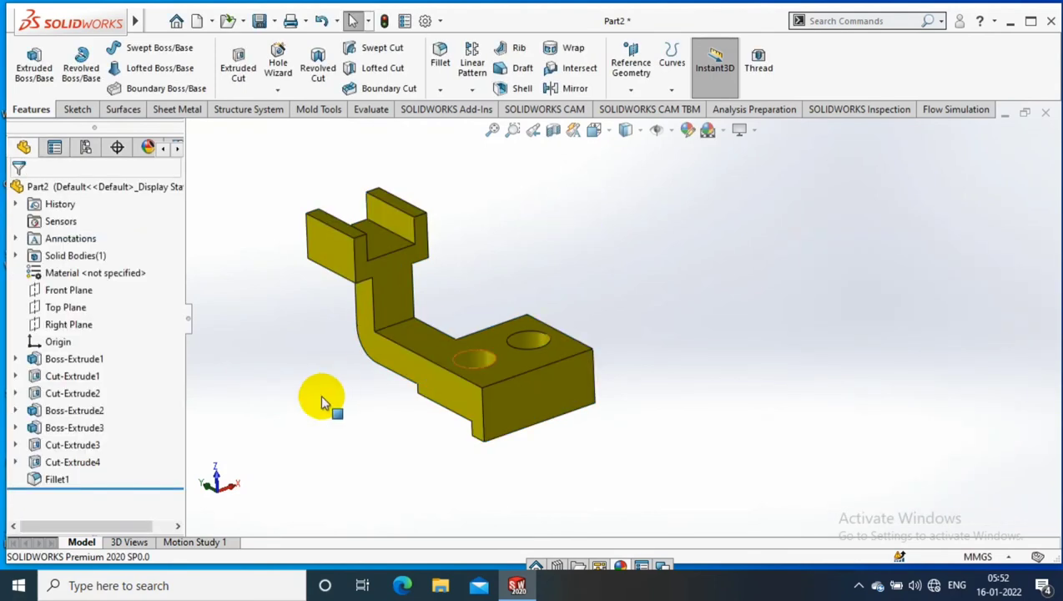
mouse_move(323, 402)
middle_mouse_down()
mouse_move(528, 245)
mouse_move(789, 432)
middle_mouse_up()
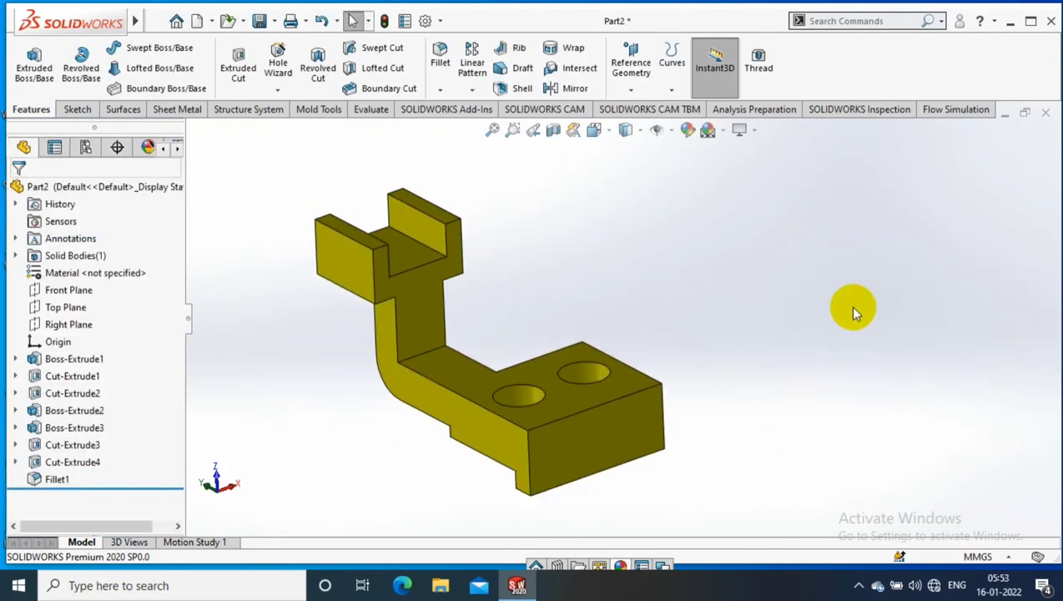